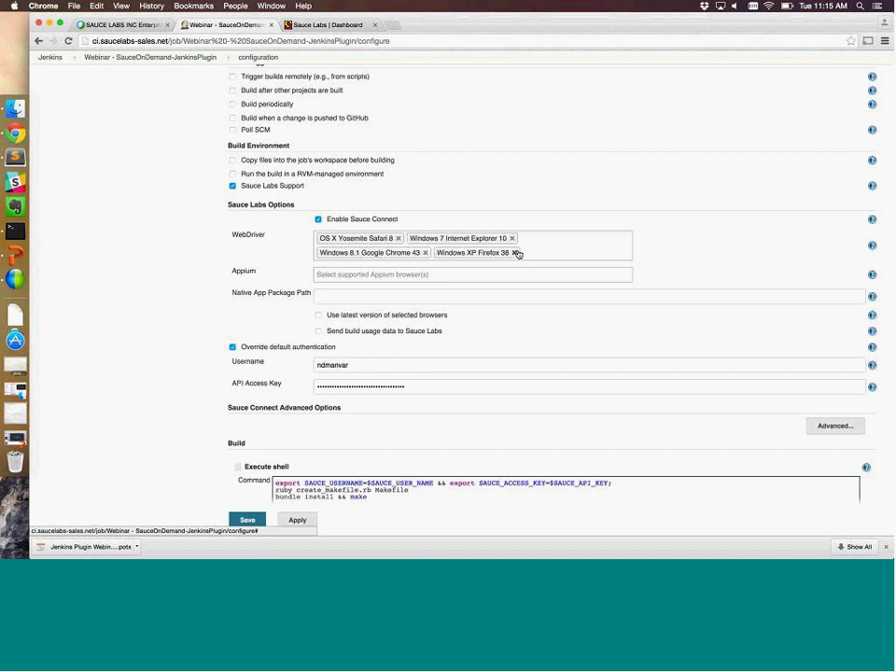
# Step: Replace the Windows XP Firefox 38 entry in the WebDriver browser selection with Windows XP Firefox 36
pyautogui.click(515, 253)
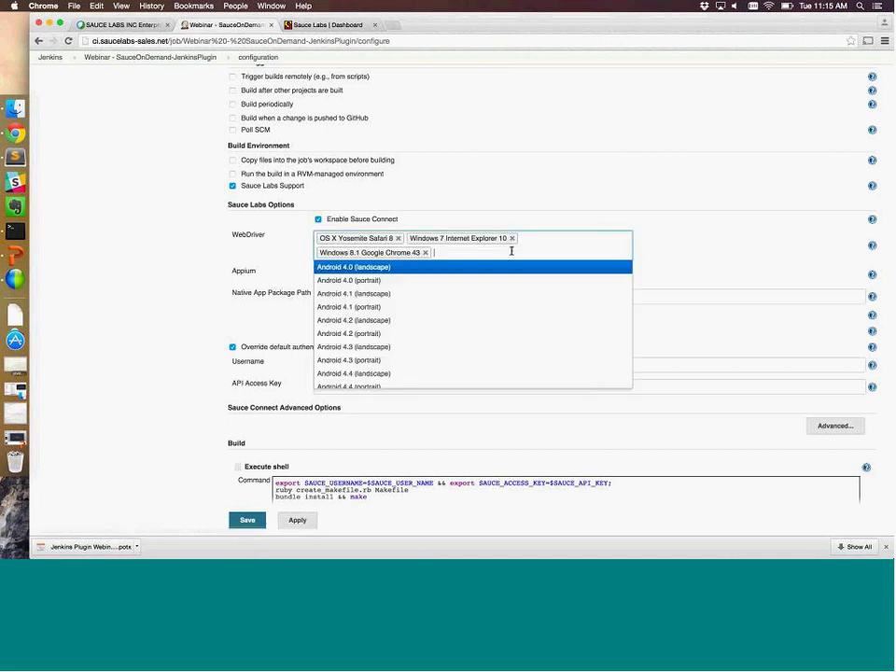
pyautogui.write('Windows XP Firefox 36')
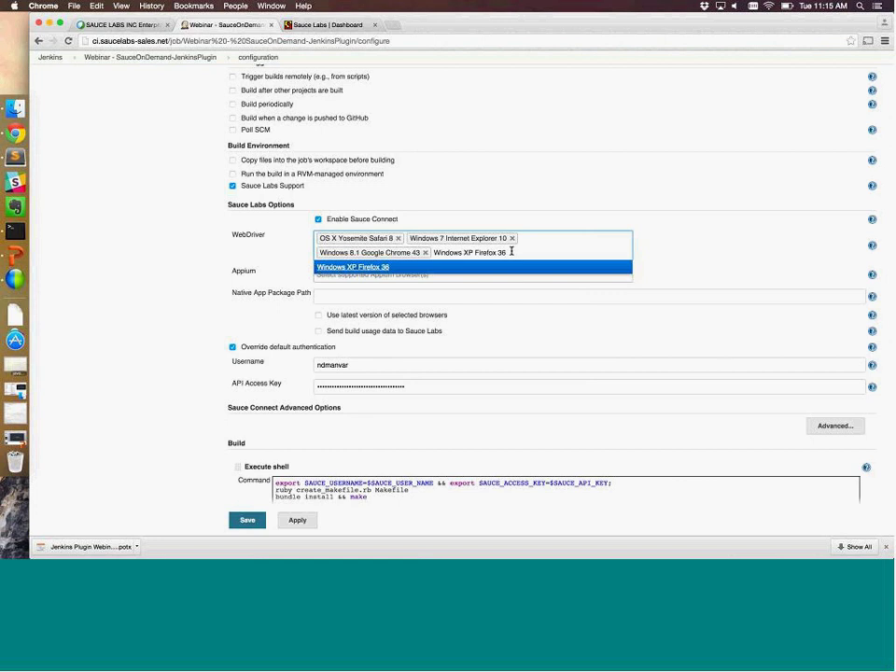
pyautogui.press('Return')
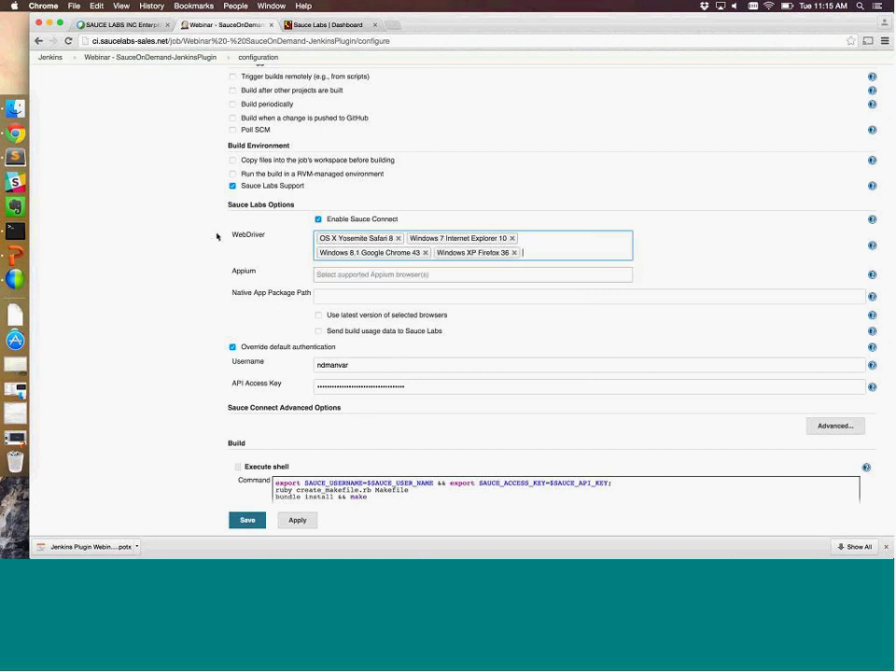
# Step: View the browsers and devices offered for Appium and close the list without choosing any
pyautogui.scroll(-2, 217, 236)
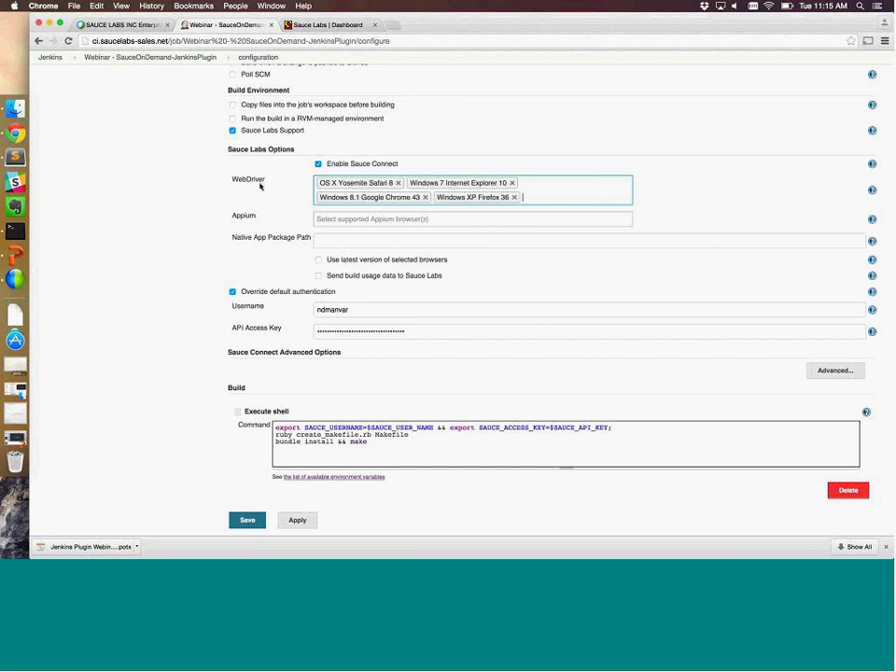
pyautogui.doubleClick(252, 215)
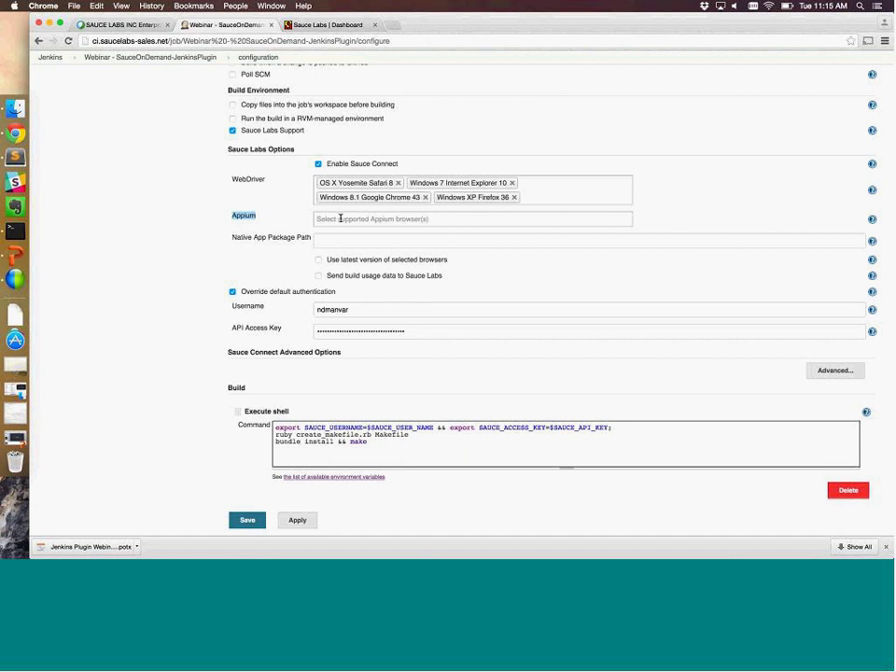
pyautogui.click(341, 219)
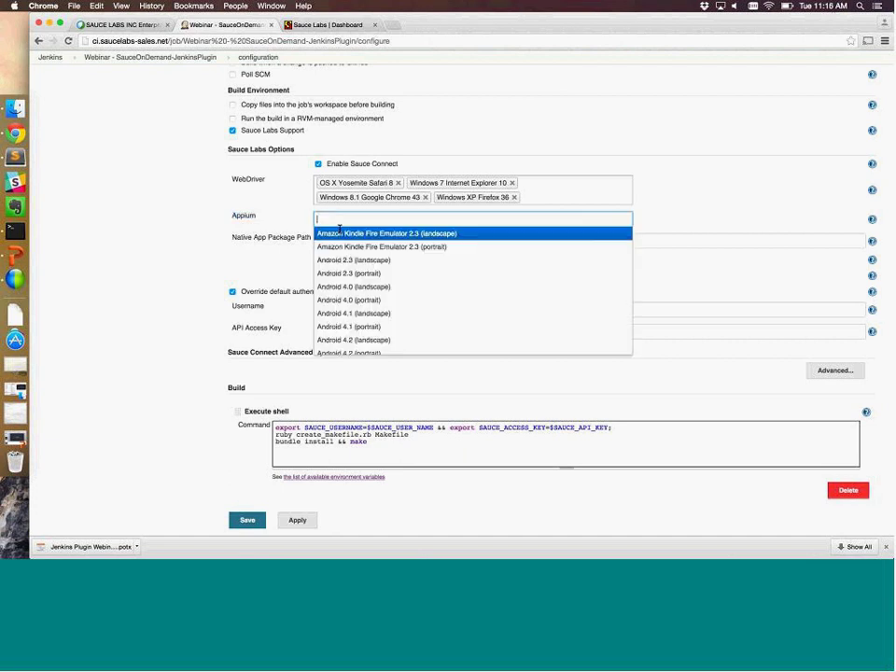
pyautogui.scroll(-3, 341, 233)
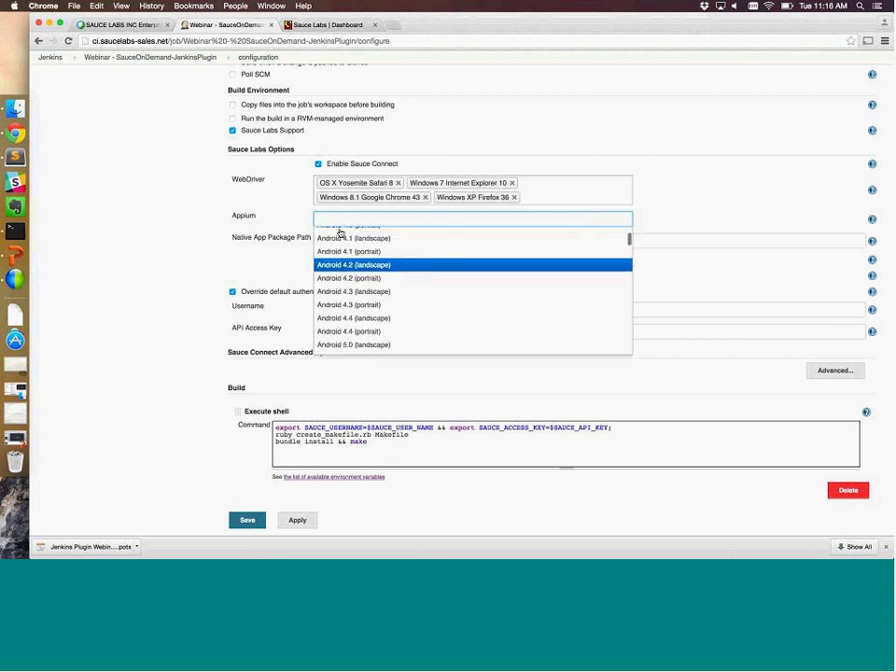
pyautogui.click(274, 224)
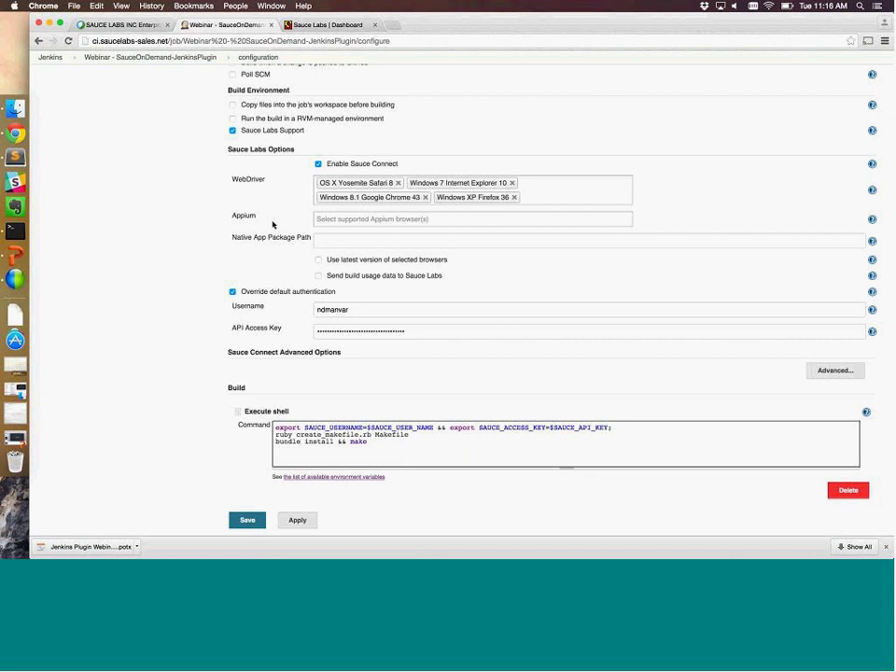
# Step: Examine the Native App Package Path setting and the username and API Access Key fields under the overridden authentication
pyautogui.scroll(-1, 271, 224)
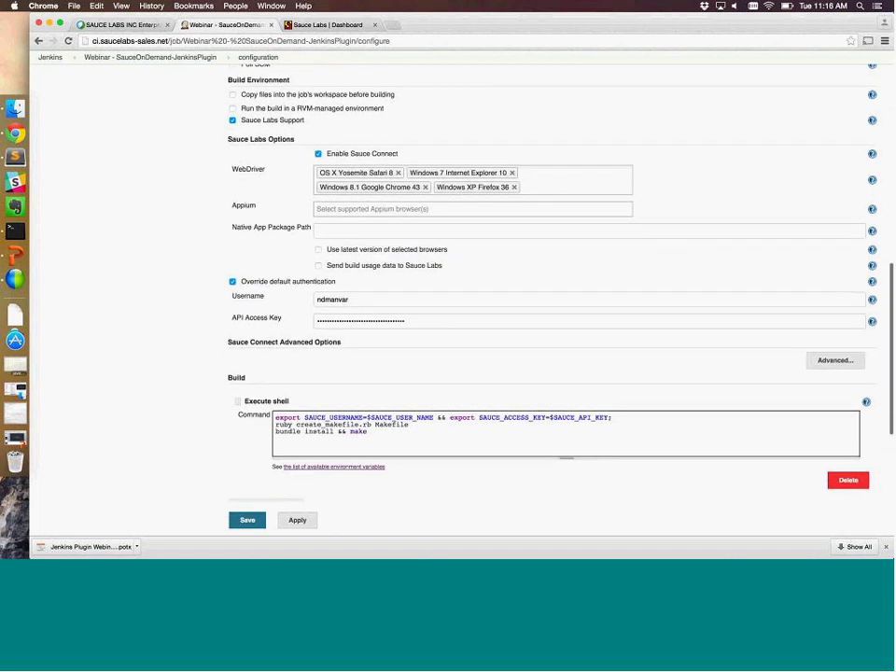
pyautogui.moveTo(242, 226); pyautogui.dragTo(299, 228)
pyautogui.click(299, 228)
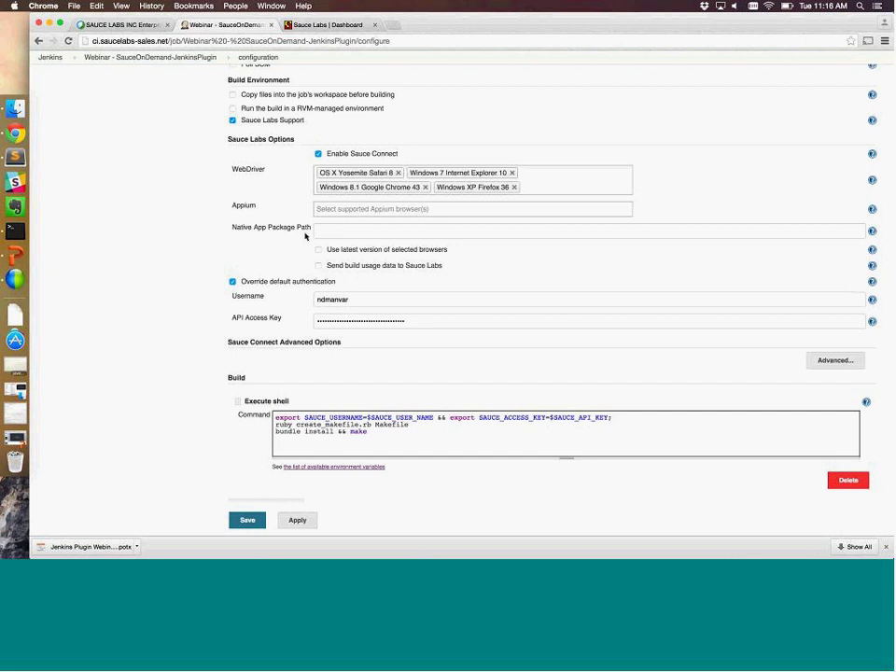
pyautogui.scroll(-2, 305, 236)
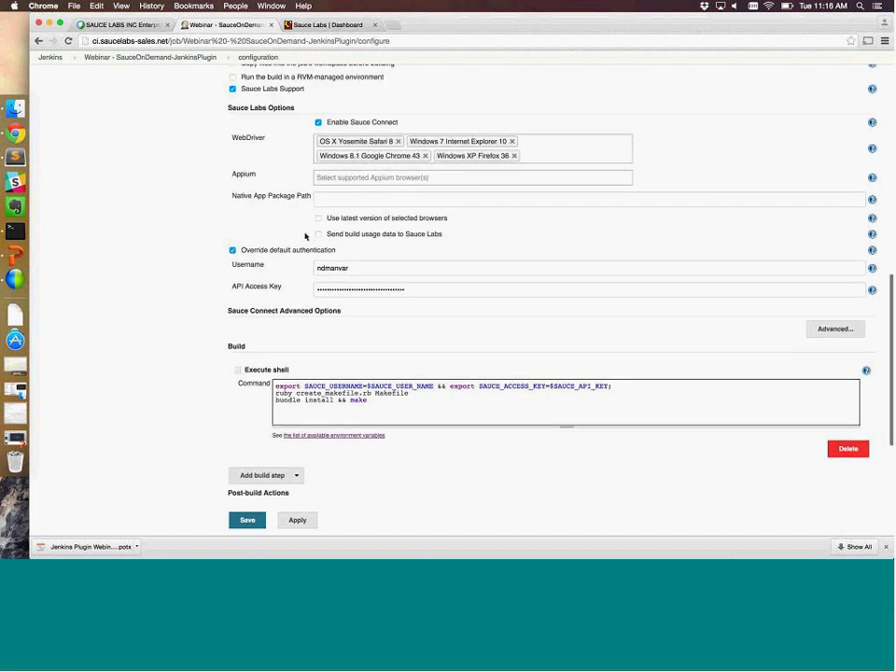
pyautogui.scroll(-1, 305, 236)
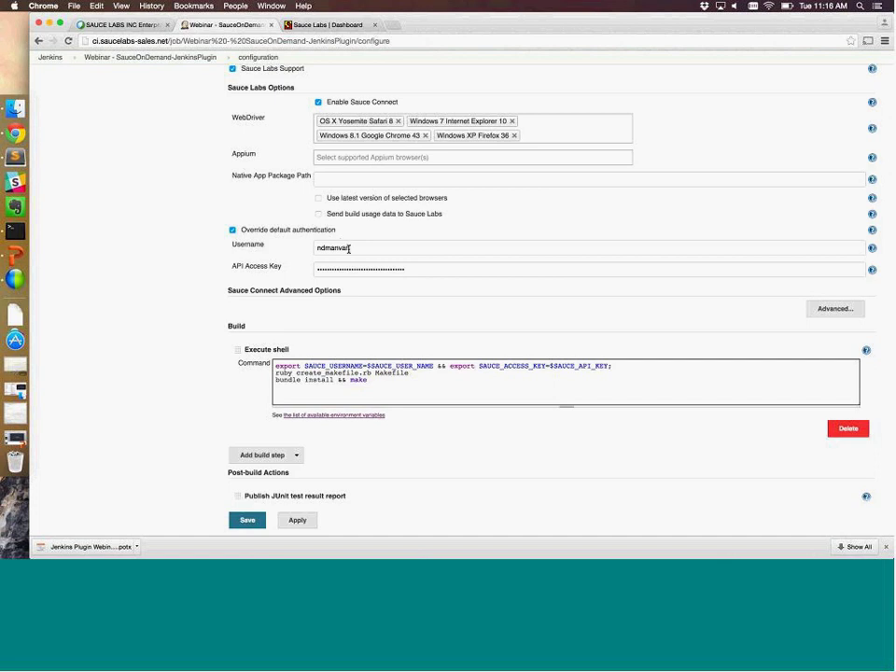
pyautogui.moveTo(362, 248); pyautogui.dragTo(334, 249)
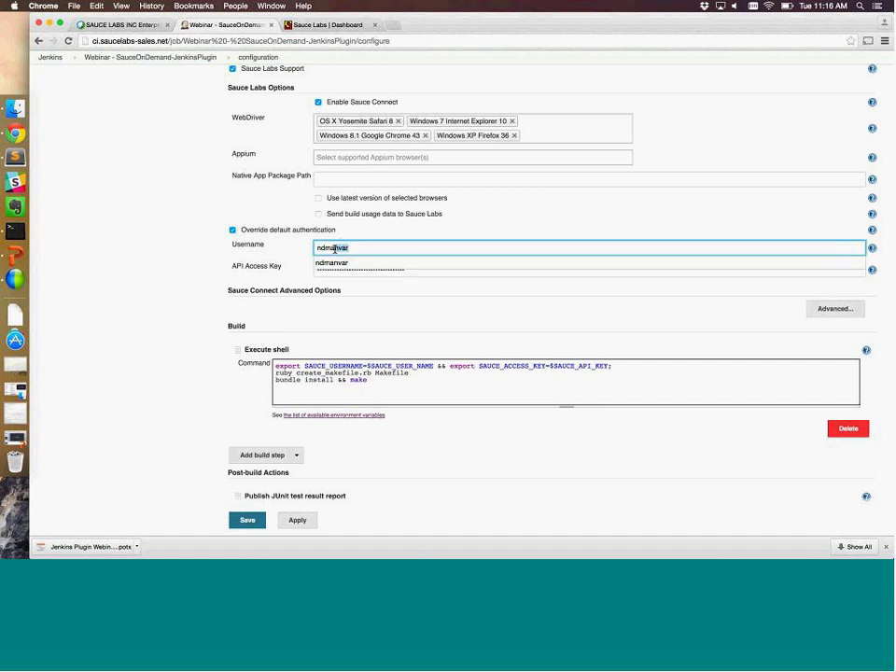
pyautogui.click(358, 248)
pyautogui.click(326, 268)
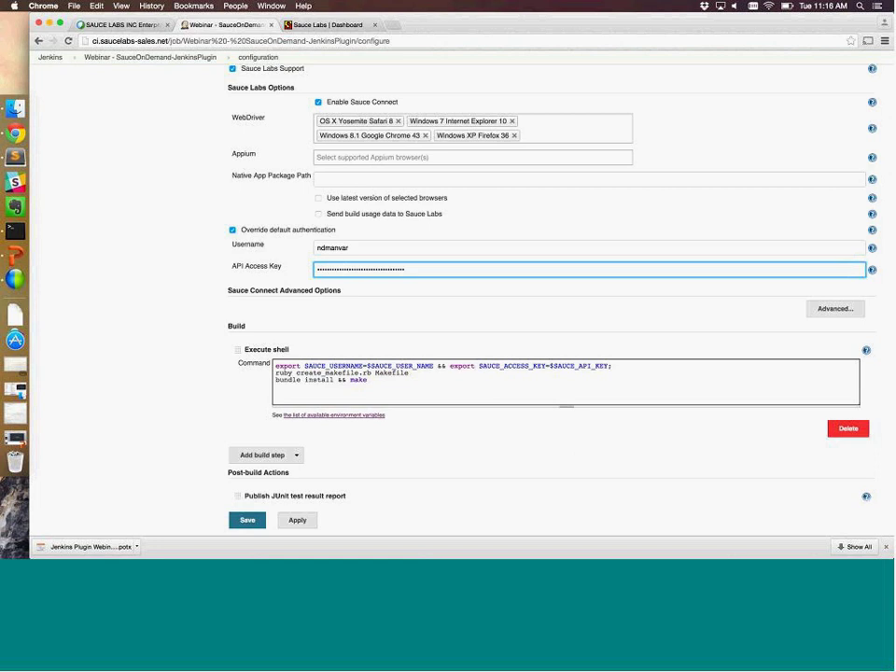
# Step: Expand the Sauce Connect advanced options and view the available launch conditions, keeping Always selected
pyautogui.scroll(-1, 558, 299)
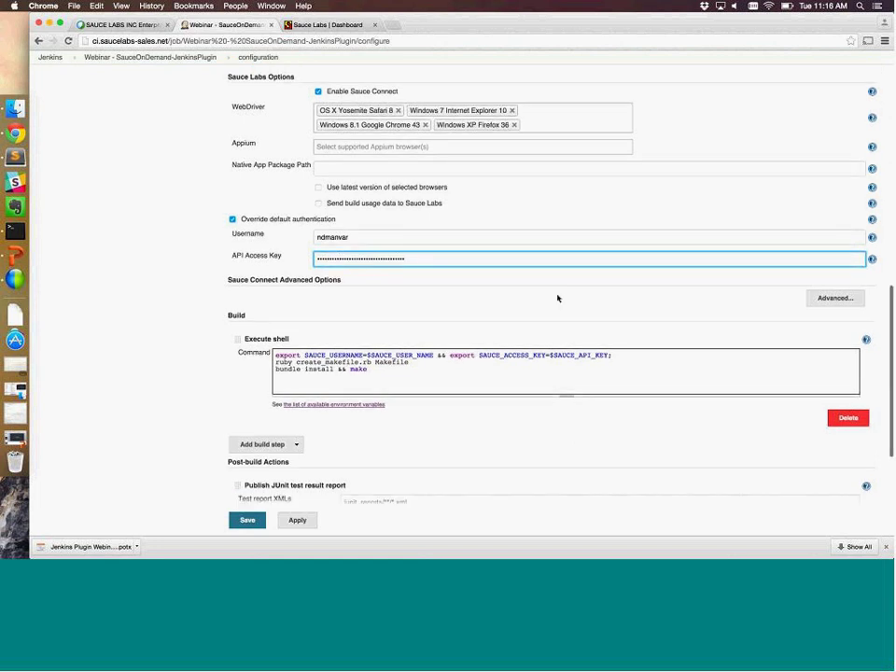
pyautogui.press('Tab')
pyautogui.press('Return')
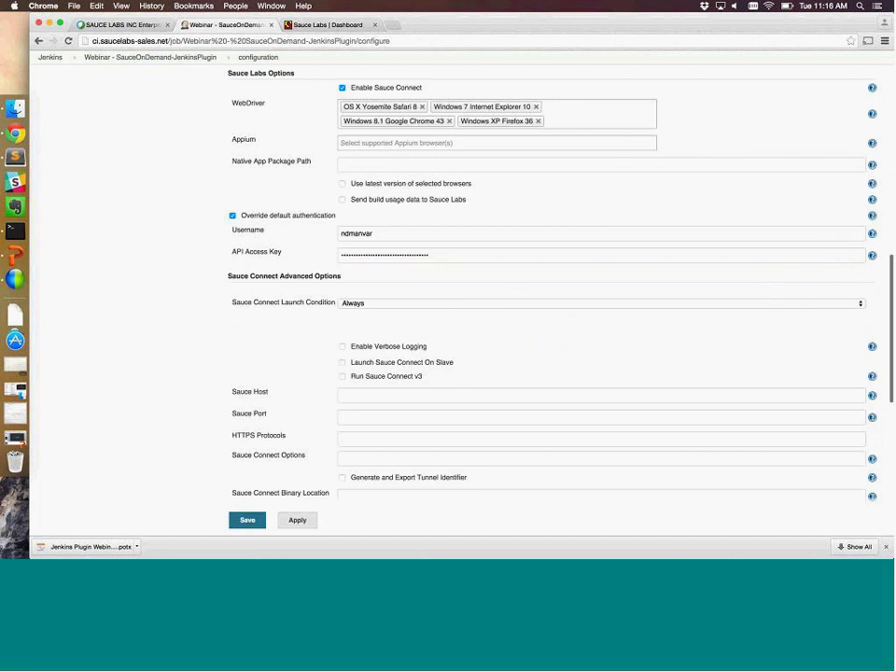
pyautogui.click(455, 304)
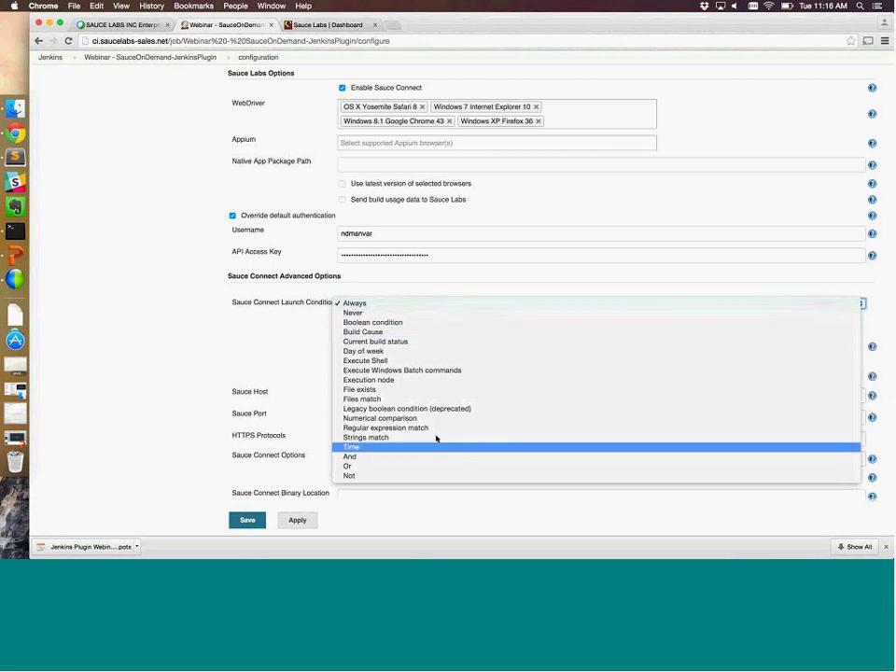
pyautogui.click(292, 359)
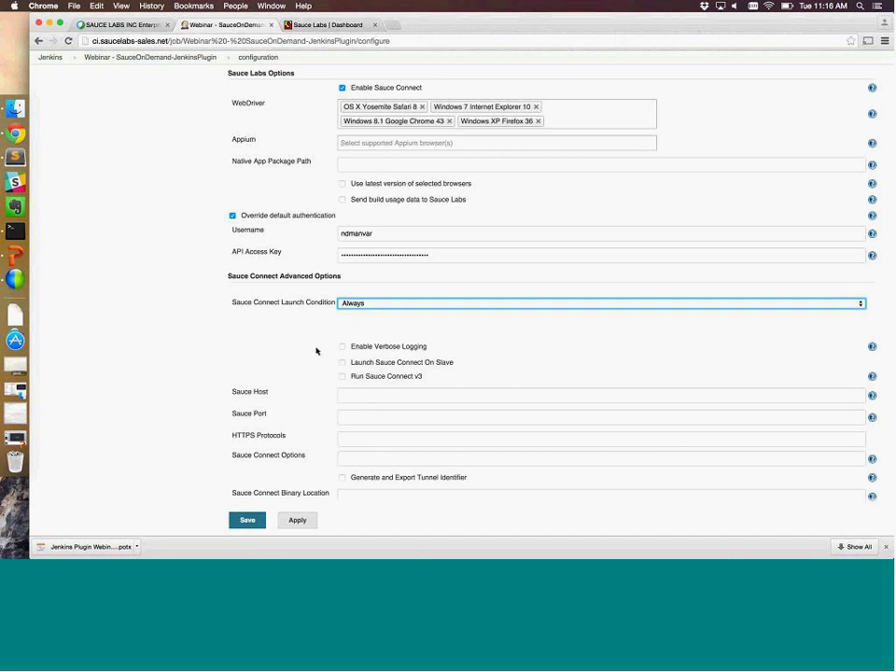
# Step: Examine the remaining Sauce Connect advanced settings, including Sauce Connect Options and the note under Sauce Connect Binary Location
pyautogui.scroll(-1, 316, 351)
pyautogui.scroll(-5, 317, 351)
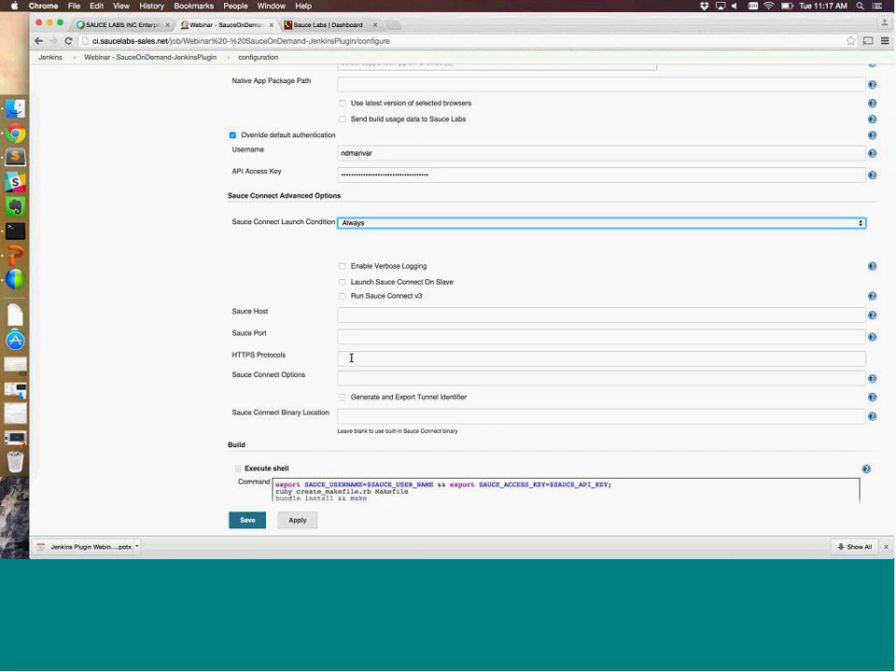
pyautogui.scroll(-1, 351, 357)
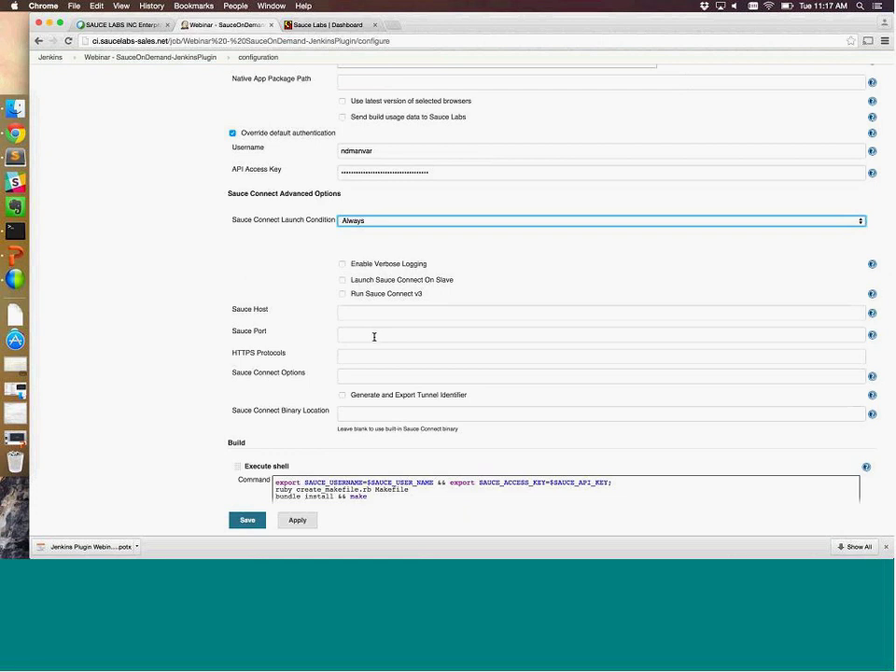
pyautogui.click(370, 379)
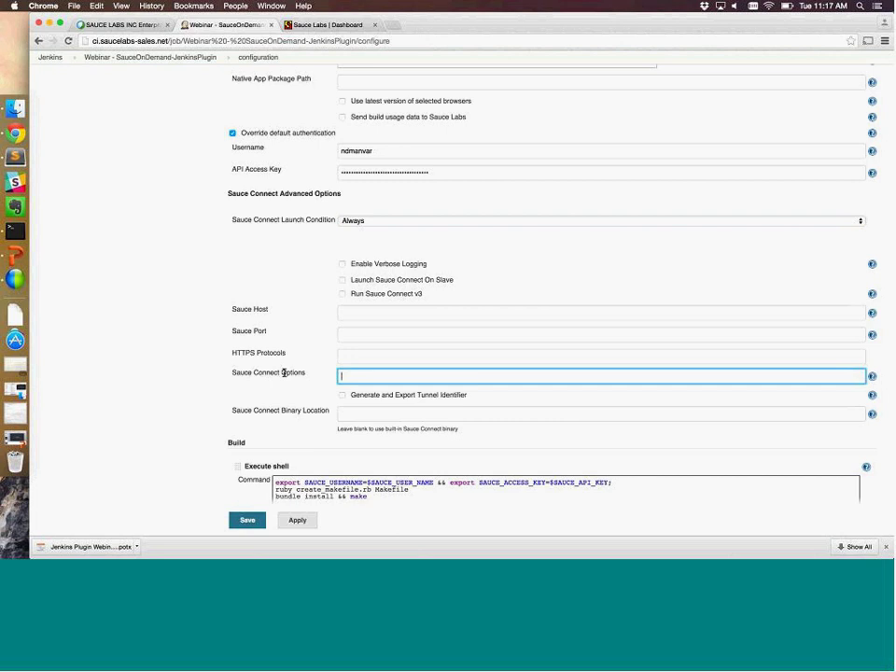
pyautogui.click(346, 410)
pyautogui.moveTo(270, 411); pyautogui.dragTo(314, 413)
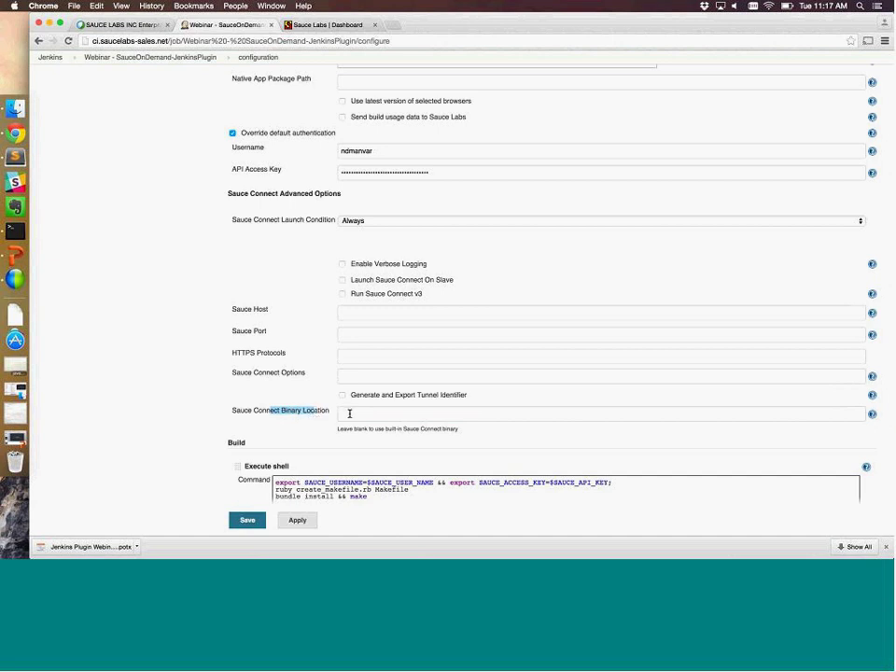
pyautogui.moveTo(392, 428); pyautogui.dragTo(457, 430)
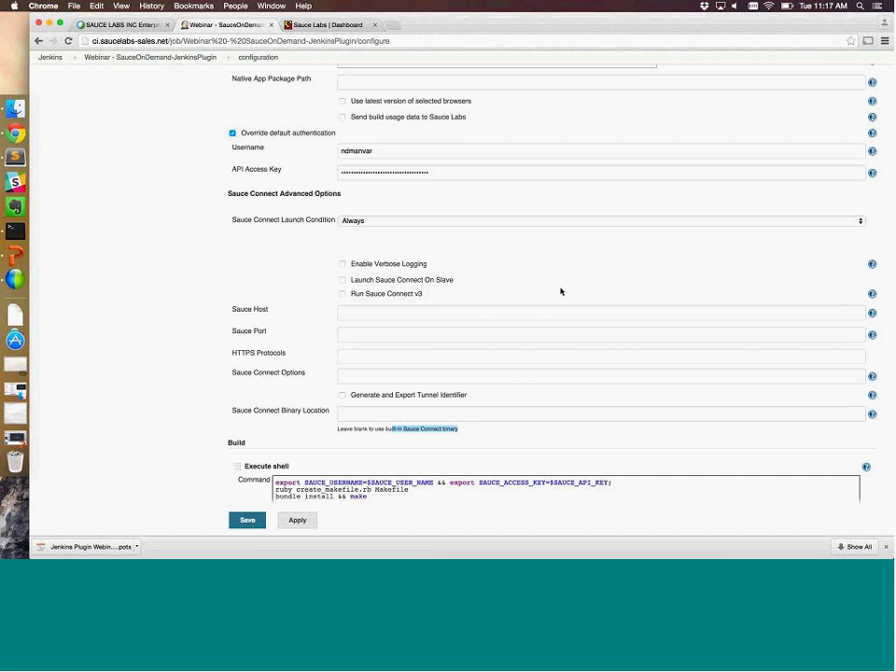
# Step: Show the help for WebDriver and Native App Package Path, and read about the SAUCE_ONDEMAND_BROWSERS variable
pyautogui.scroll(3, 561, 291)
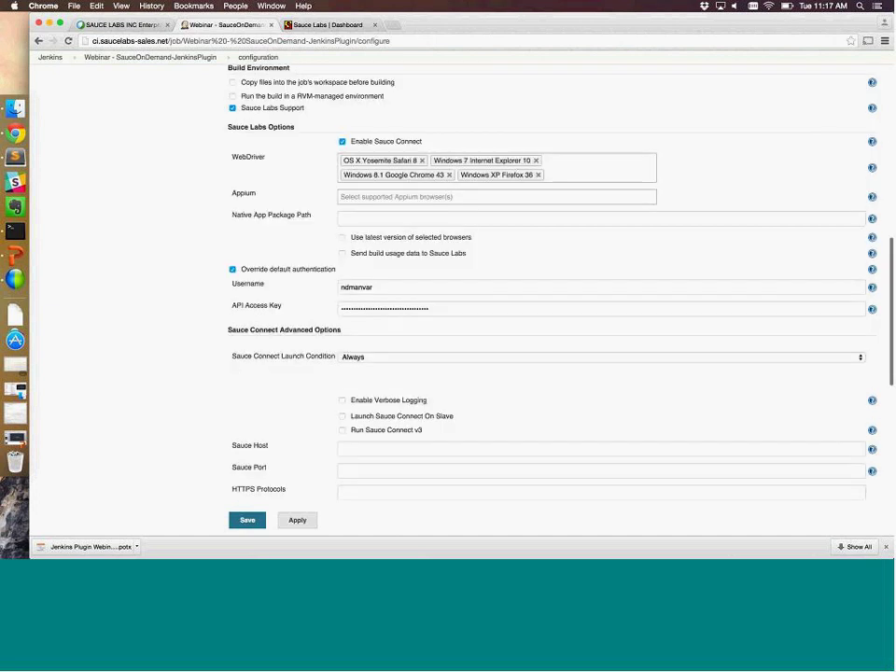
pyautogui.click(873, 169)
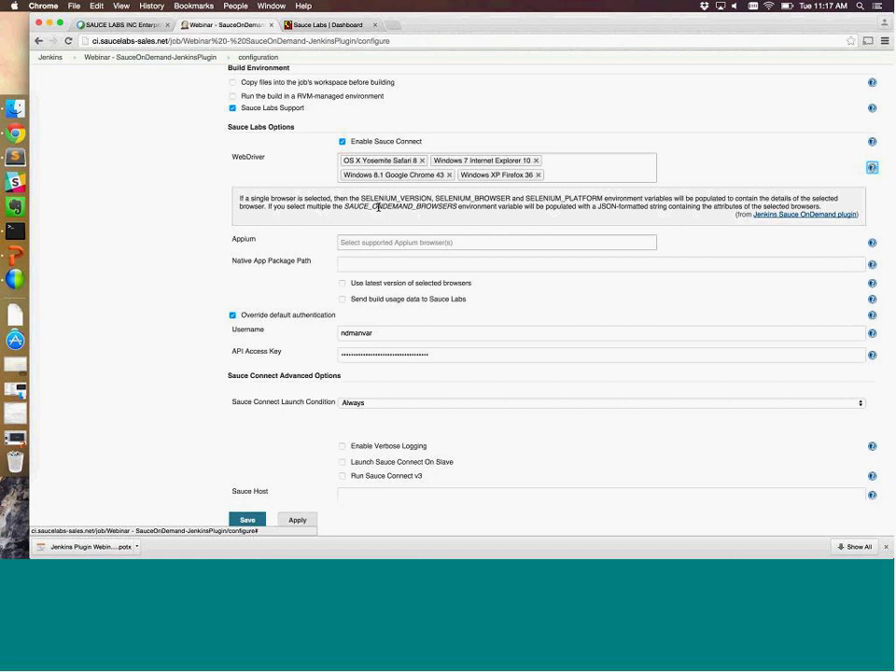
pyautogui.doubleClick(378, 207)
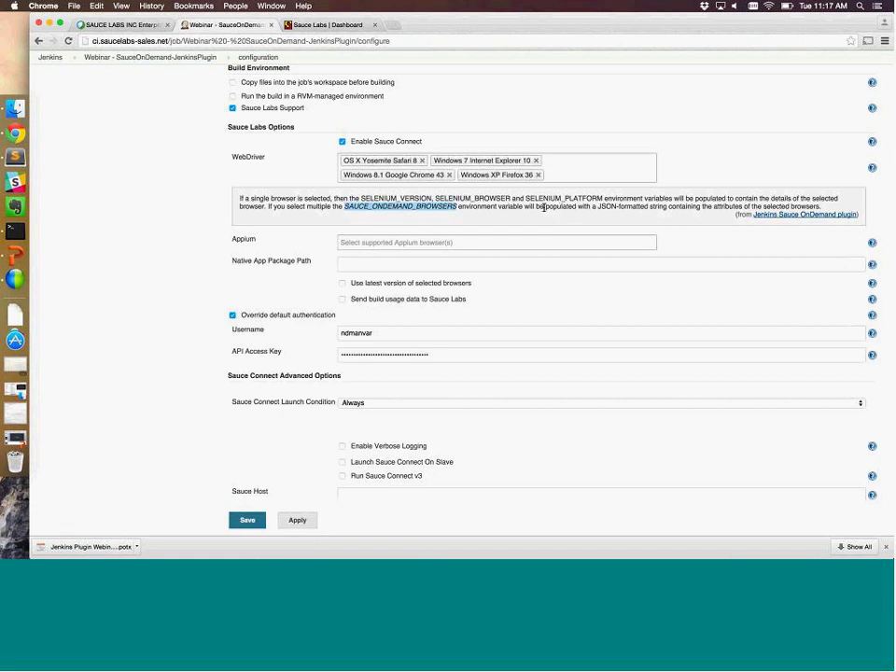
pyautogui.moveTo(544, 207); pyautogui.dragTo(772, 207)
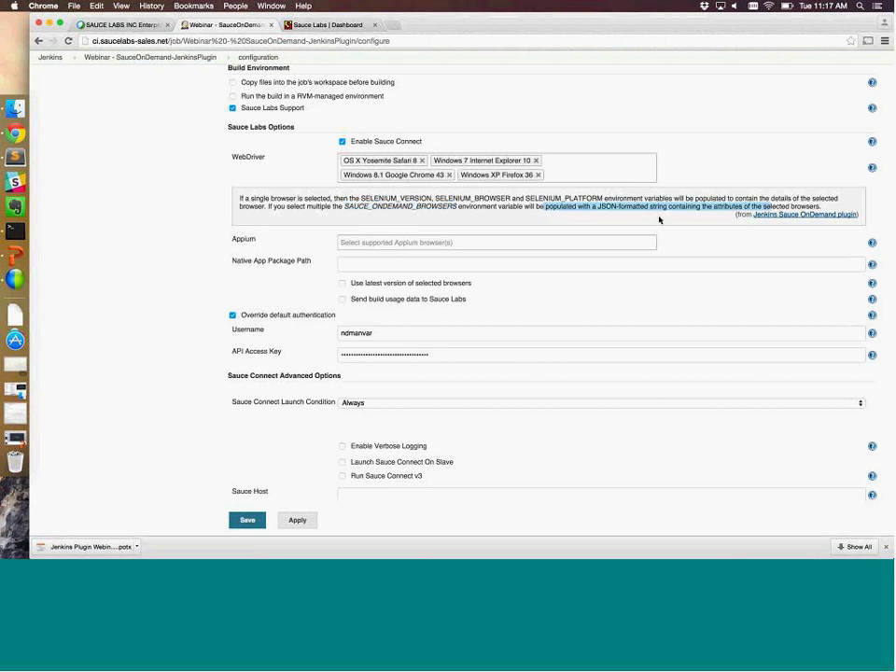
pyautogui.click(872, 265)
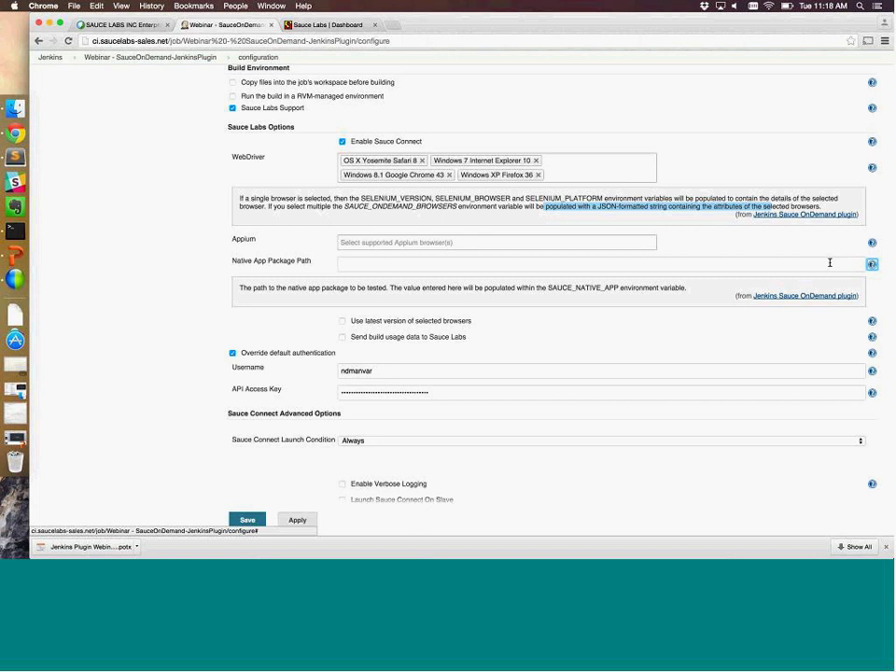
# Step: Examine the Execute shell build command, especially the create_makefile.rb line, and compare it with the selected WebDriver browsers
pyautogui.scroll(-2, 830, 263)
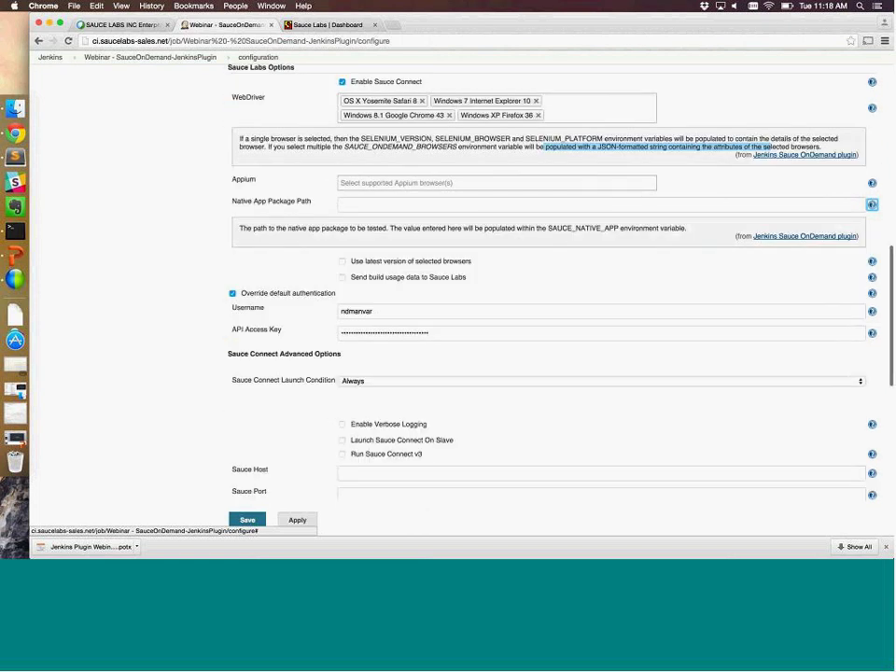
pyautogui.scroll(-10, 829, 264)
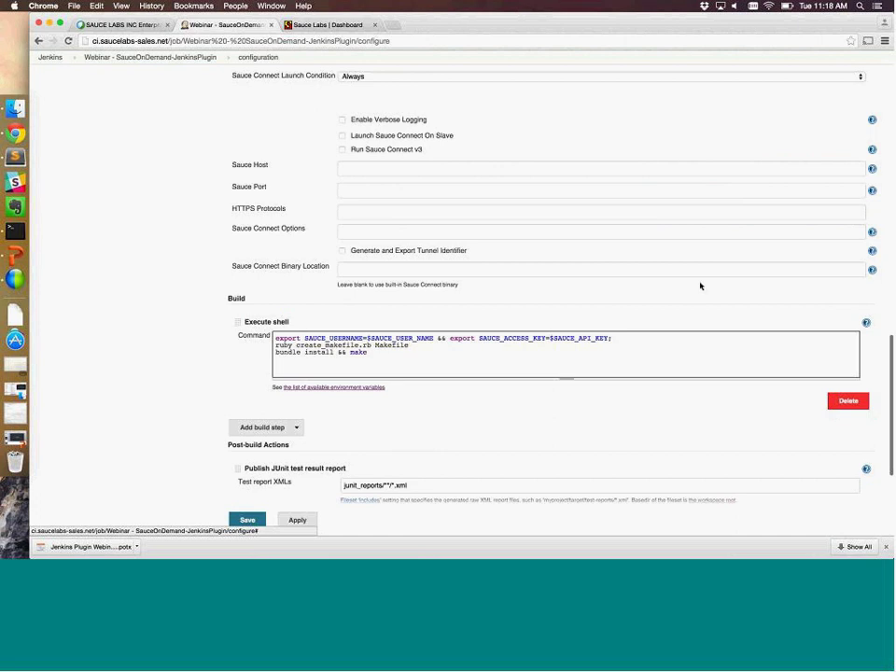
pyautogui.scroll(-2, 700, 285)
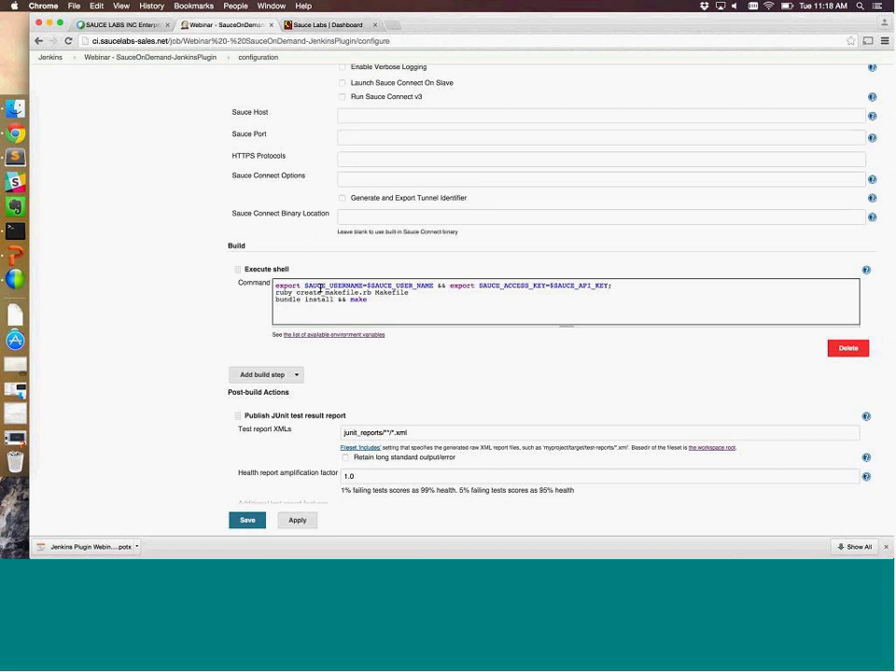
pyautogui.tripleClick(356, 293)
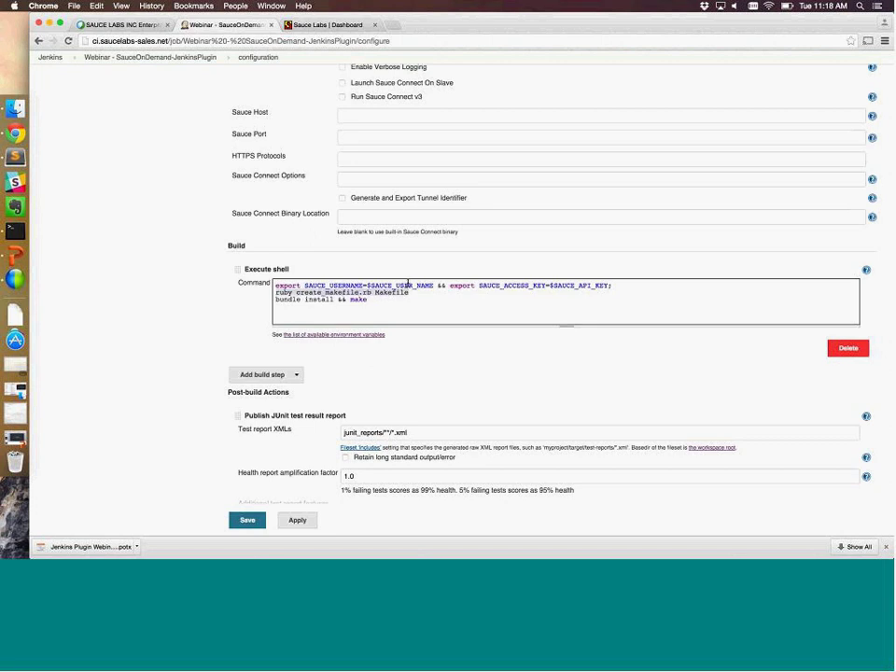
pyautogui.scroll(1, 407, 283)
pyautogui.scroll(5, 407, 283)
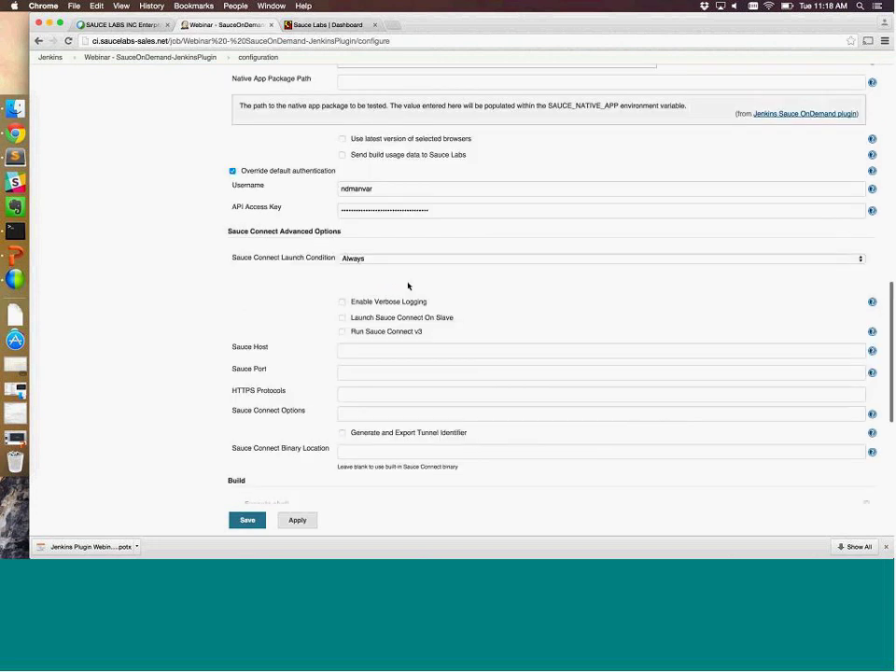
pyautogui.scroll(4, 408, 286)
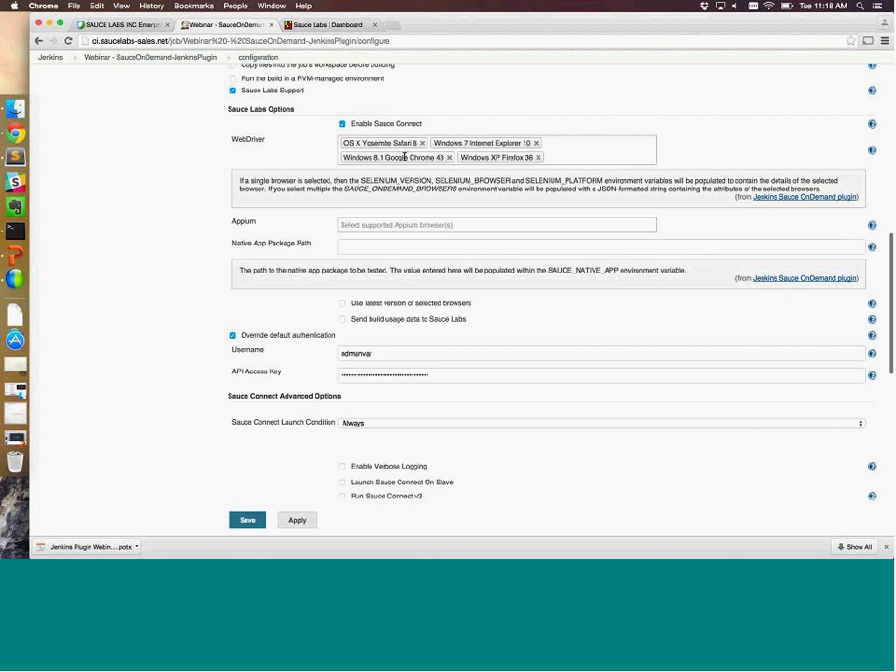
pyautogui.scroll(-1, 405, 157)
pyautogui.scroll(1, 405, 160)
pyautogui.scroll(-10, 404, 160)
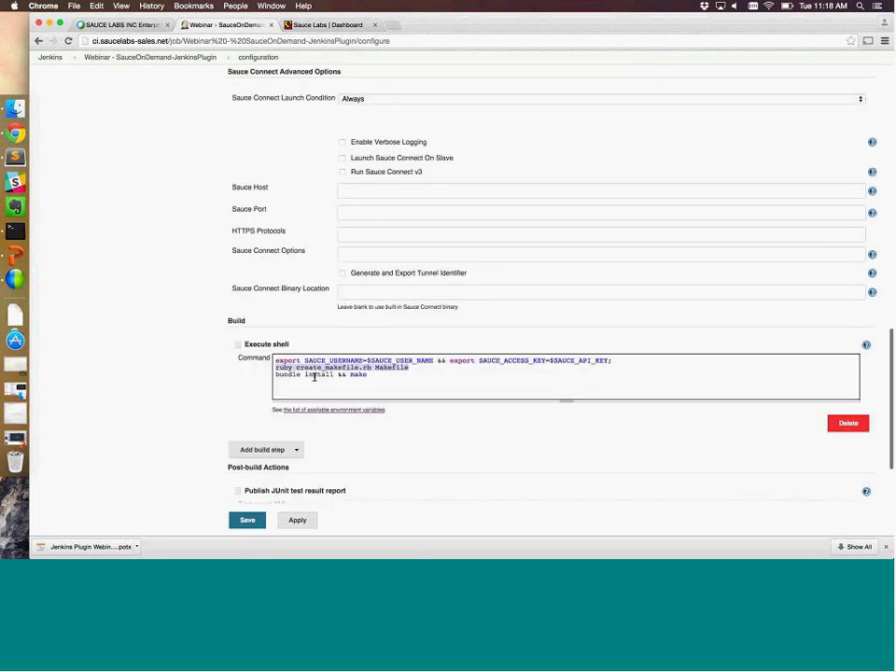
# Step: Examine the bundle install && make line of the build command and the Test report XMLs pattern in the JUnit post-build action
pyautogui.doubleClick(314, 375)
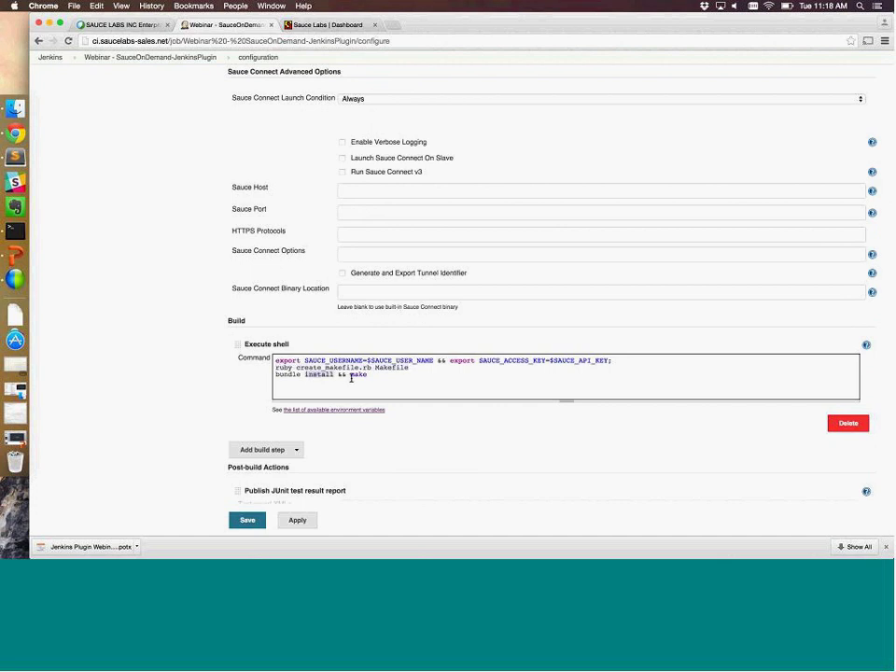
pyautogui.doubleClick(358, 375)
pyautogui.scroll(-5, 375, 379)
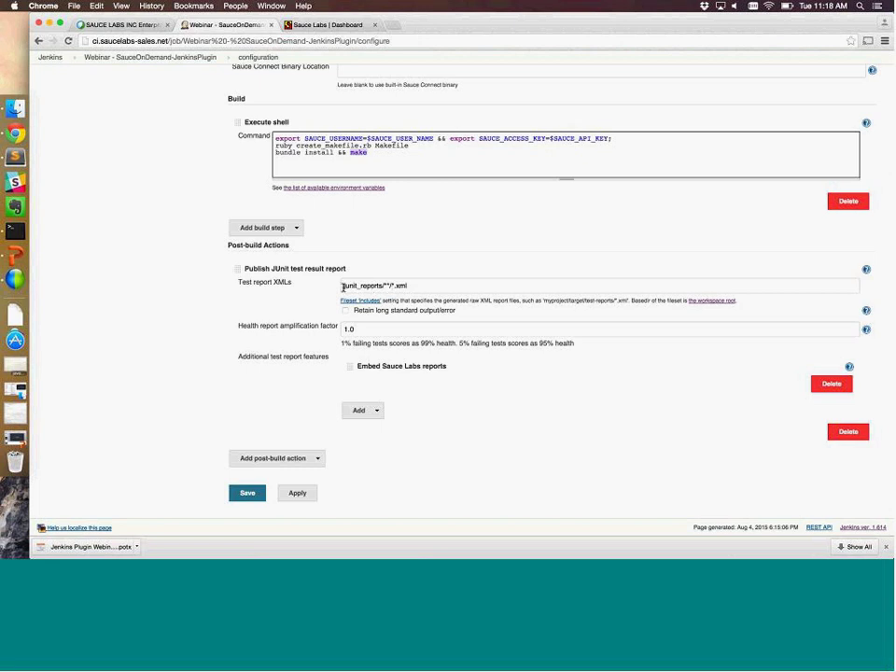
pyautogui.moveTo(343, 288); pyautogui.dragTo(431, 288)
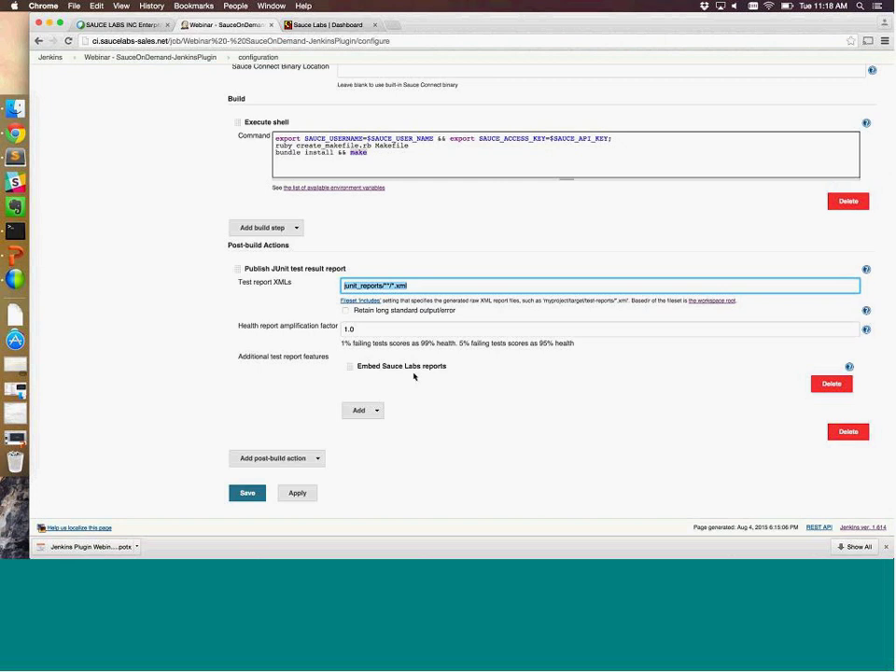
# Step: Switch to Sublime Text and examine the puts line in env.rb that outputs SauceOnDemandSessionID and job-name
pyautogui.click(20, 163)
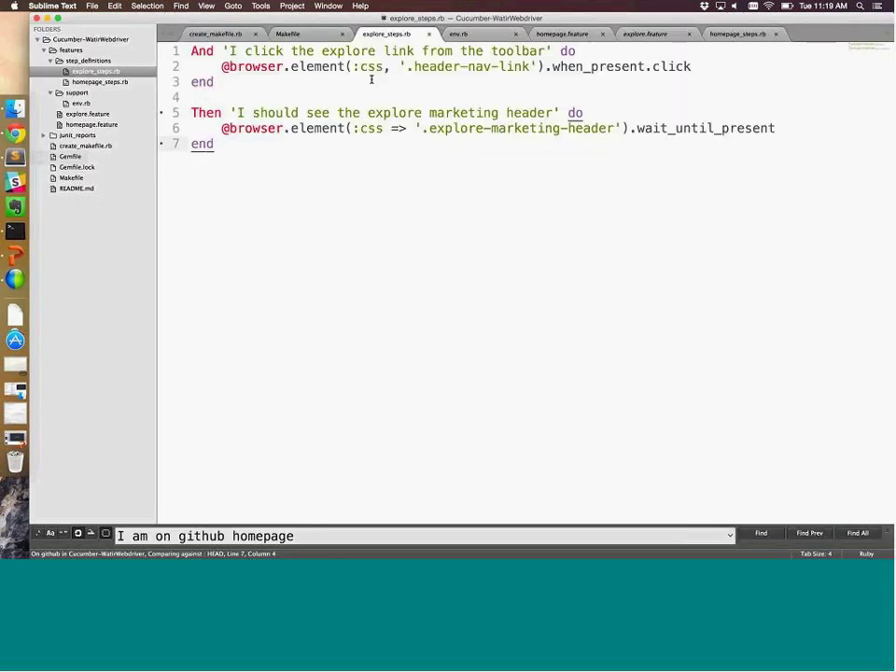
pyautogui.hotkey('ctrl', 'Tab')
pyautogui.scroll(-1, 435, 210)
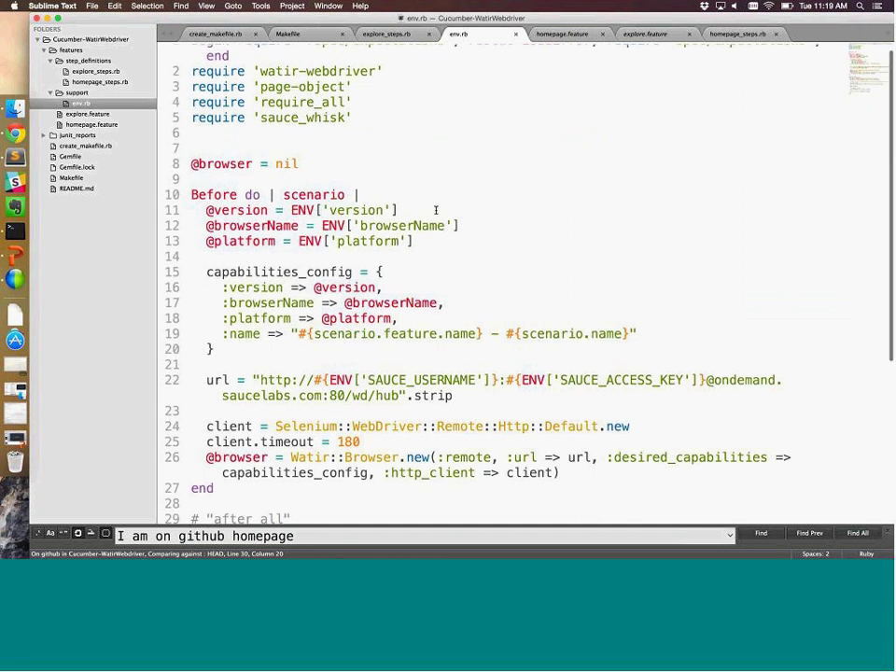
pyautogui.scroll(-5, 434, 210)
pyautogui.doubleClick(339, 377)
pyautogui.click(477, 381)
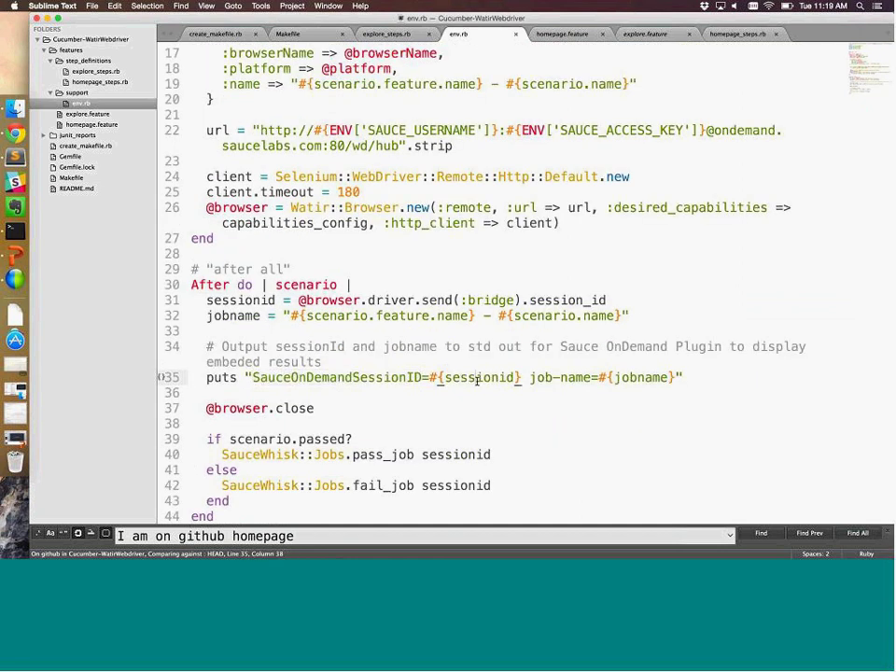
pyautogui.press('Right')
pyautogui.press('Right')
pyautogui.press('Right')
pyautogui.press('Right')
pyautogui.press('Right')
pyautogui.press('Right')
pyautogui.press('Right')
pyautogui.press('Right')
pyautogui.press('Right')
pyautogui.press('Right')
pyautogui.press('Right')
pyautogui.press('Right')
pyautogui.press('Right')
pyautogui.press('Right')
pyautogui.press('Right')
pyautogui.press('Right')
pyautogui.press('Right')
pyautogui.press('Right')
pyautogui.press('Right')
pyautogui.press('Right')
pyautogui.press('super+Down')
pyautogui.press('Left')
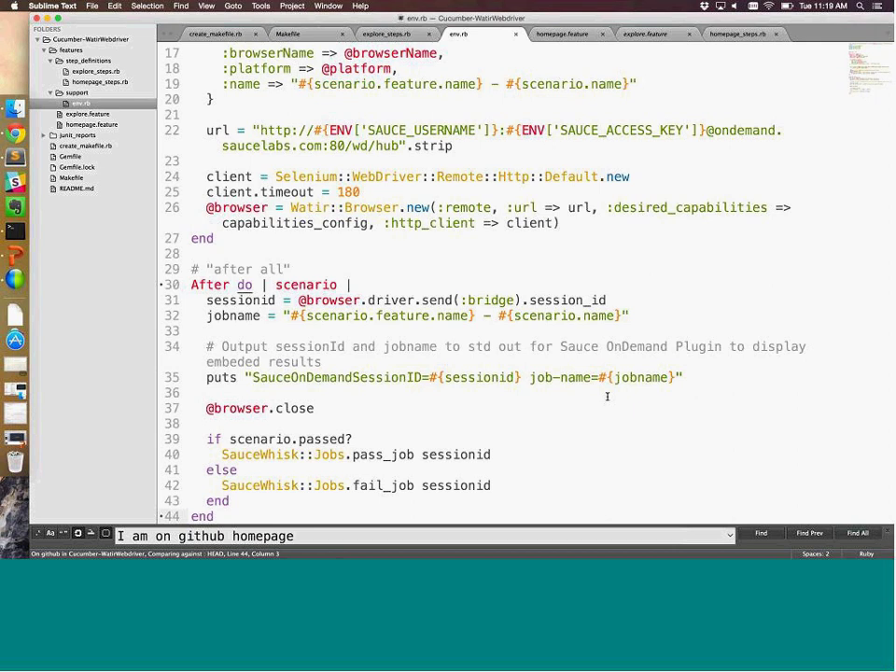
pyautogui.moveTo(206, 377); pyautogui.dragTo(683, 377)
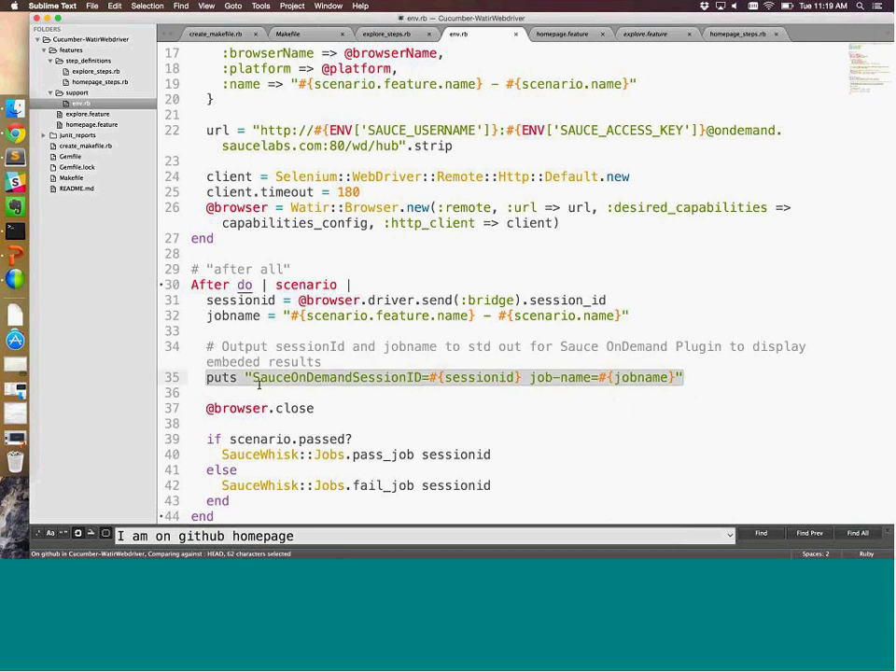
# Step: Switch back to Chrome and save the Jenkins job configuration
pyautogui.press('super+Tab')
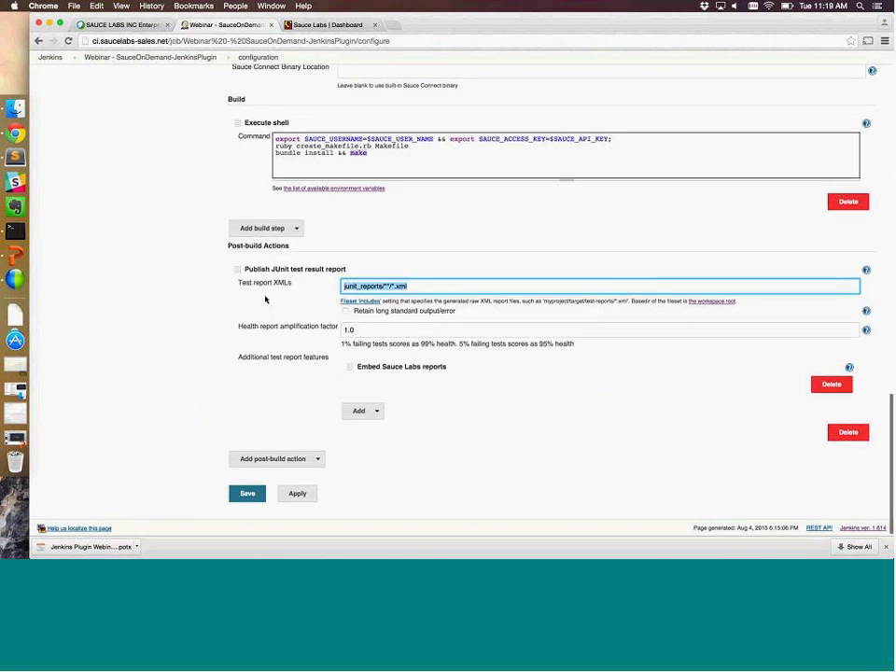
pyautogui.scroll(15, 265, 300)
pyautogui.scroll(-20, 265, 299)
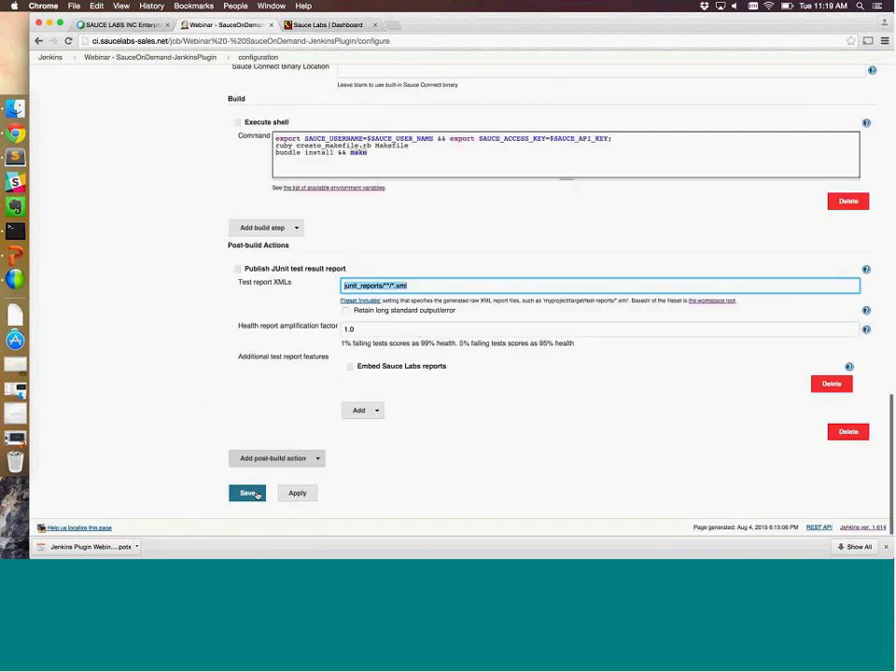
pyautogui.click(248, 493)
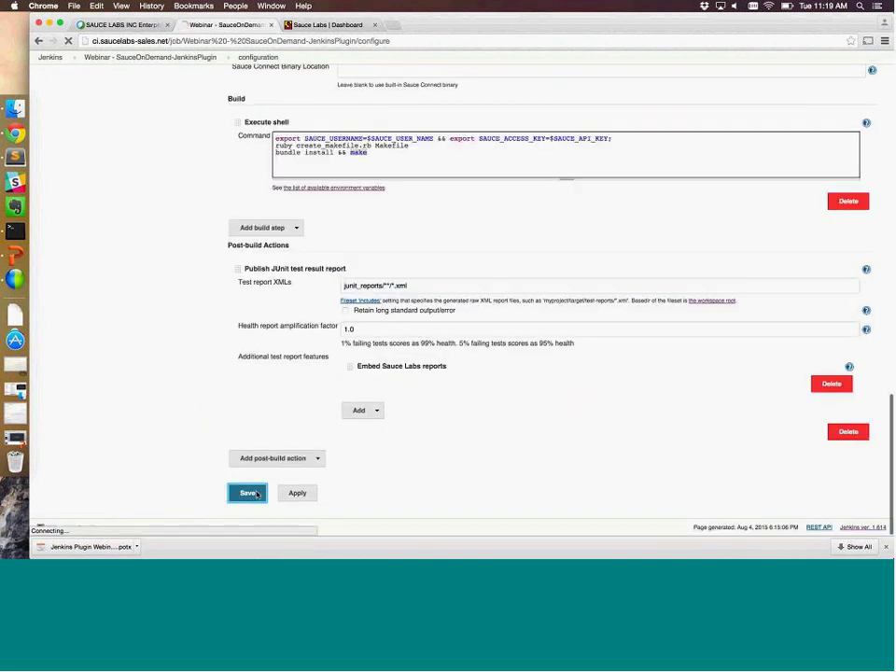
# Step: Start a new build of the project and open the console output of build #10
pyautogui.click(71, 166)
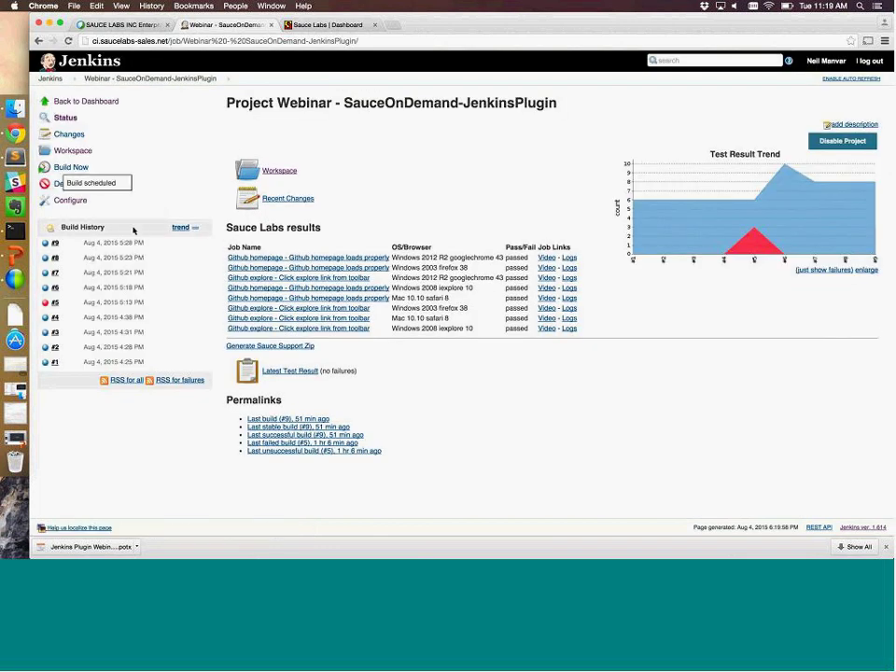
pyautogui.rightClick(150, 198)
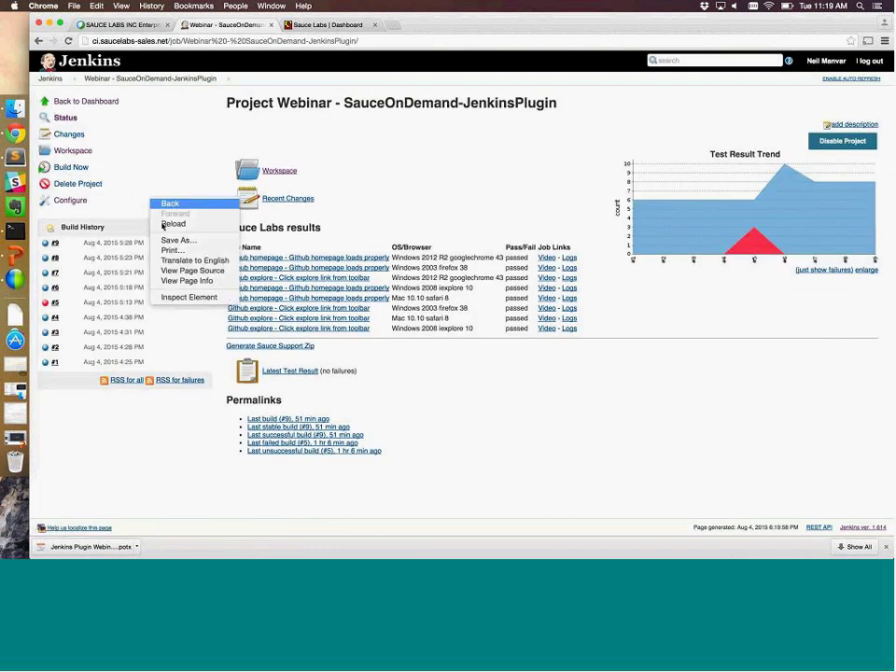
pyautogui.click(172, 224)
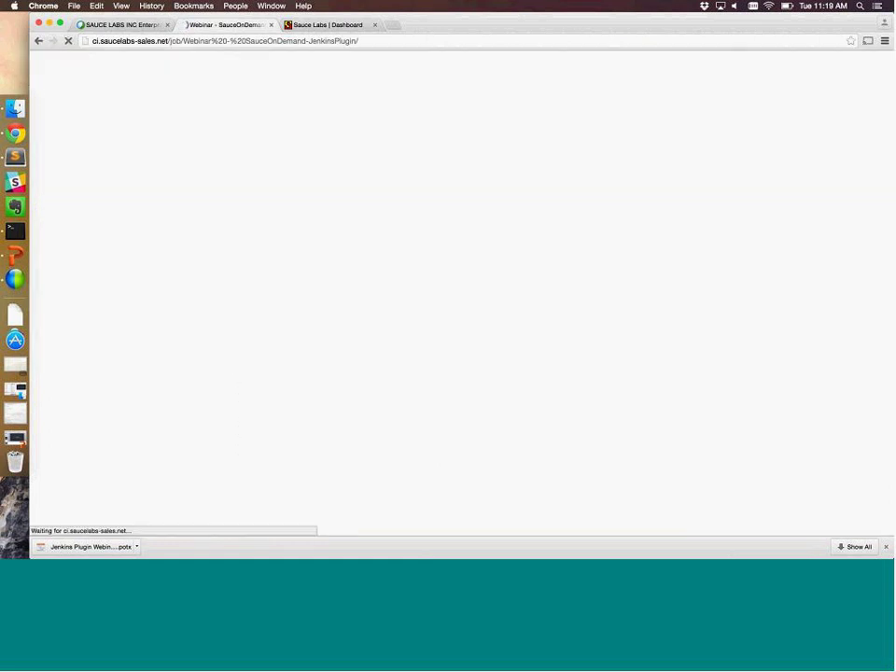
pyautogui.click(54, 244)
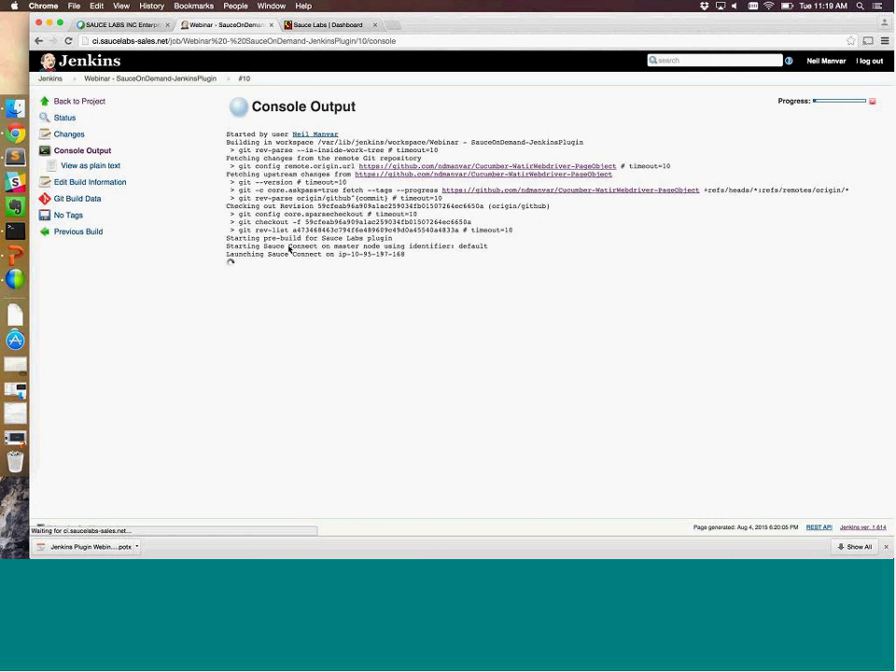
# Step: Check the Sauce Labs dashboard for an active tunnel, and highlight the generated Makefile content in the Jenkins console output
pyautogui.hotkey('ctrl', 'Tab')
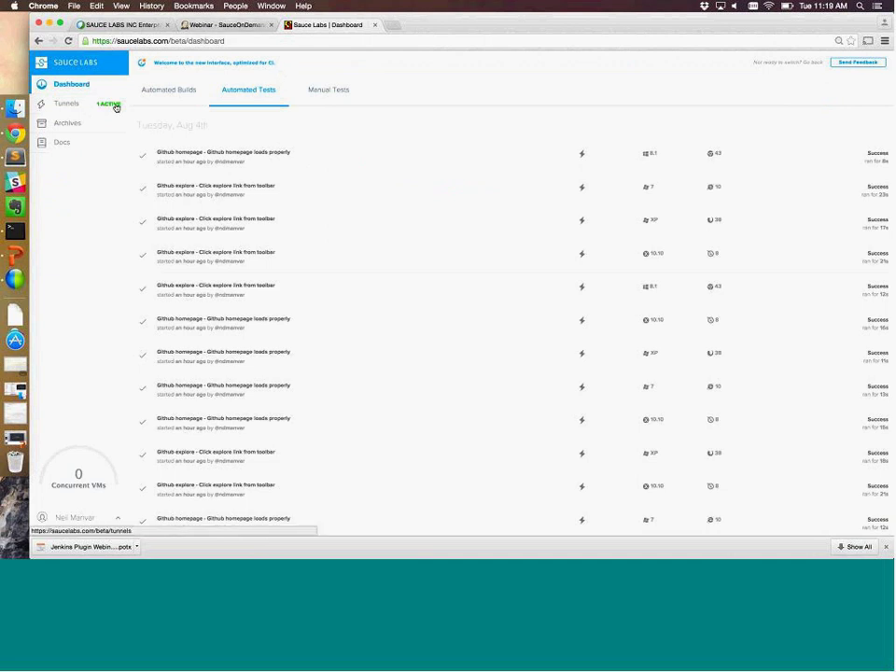
pyautogui.click(215, 31)
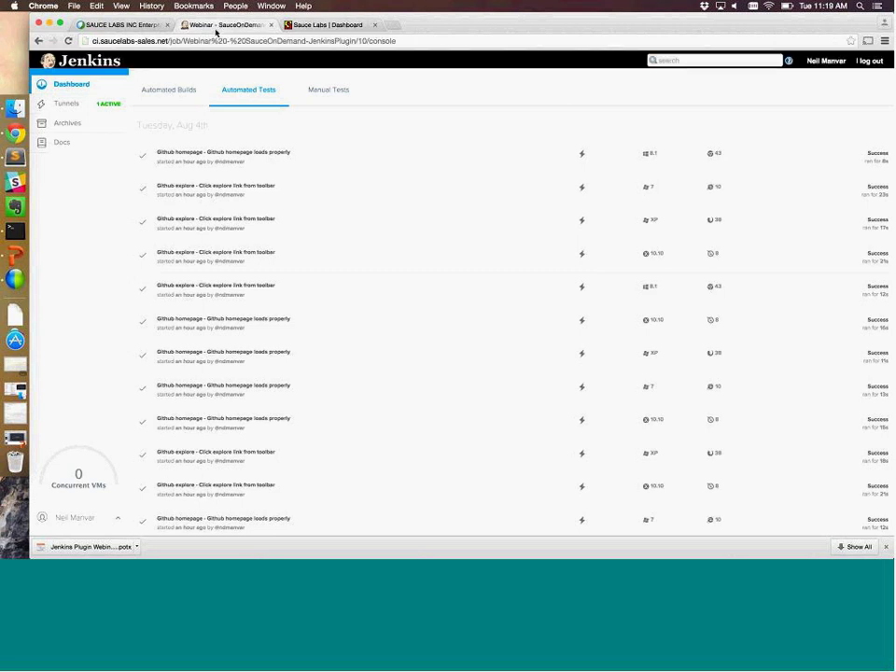
pyautogui.scroll(5, 266, 140)
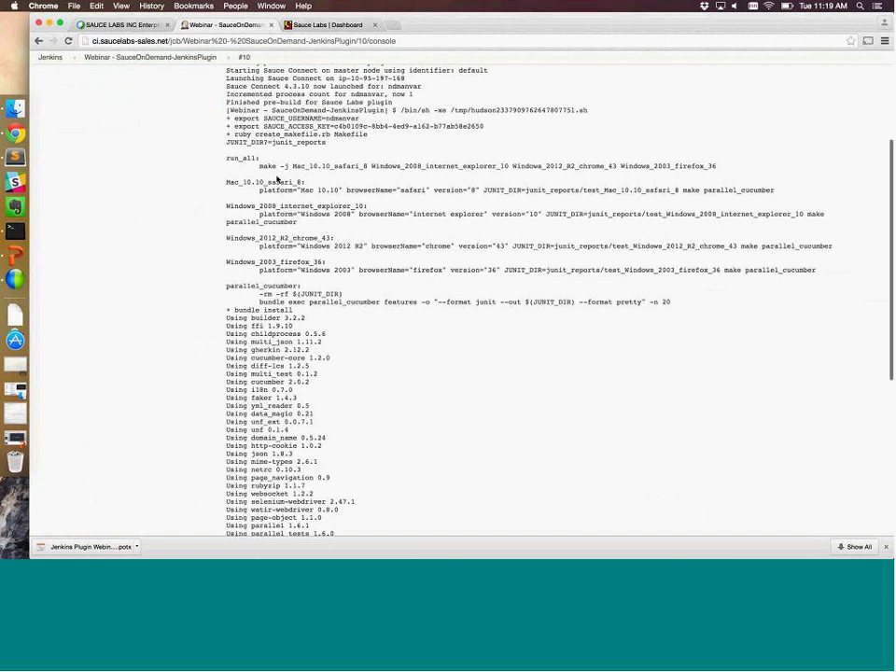
pyautogui.scroll(3, 277, 179)
pyautogui.moveTo(227, 282); pyautogui.dragTo(369, 386)
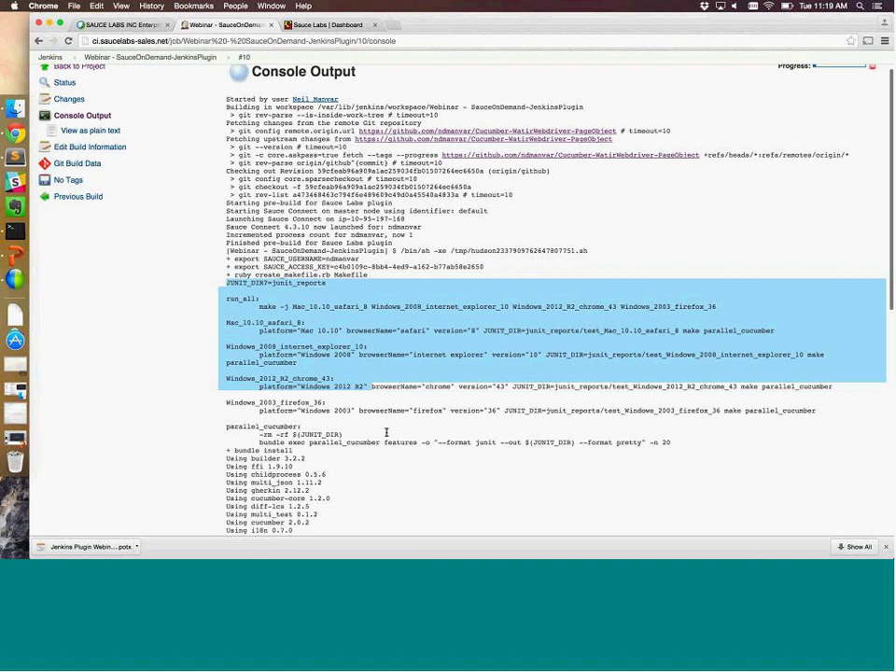
pyautogui.moveTo(386, 433); pyautogui.dragTo(685, 436)
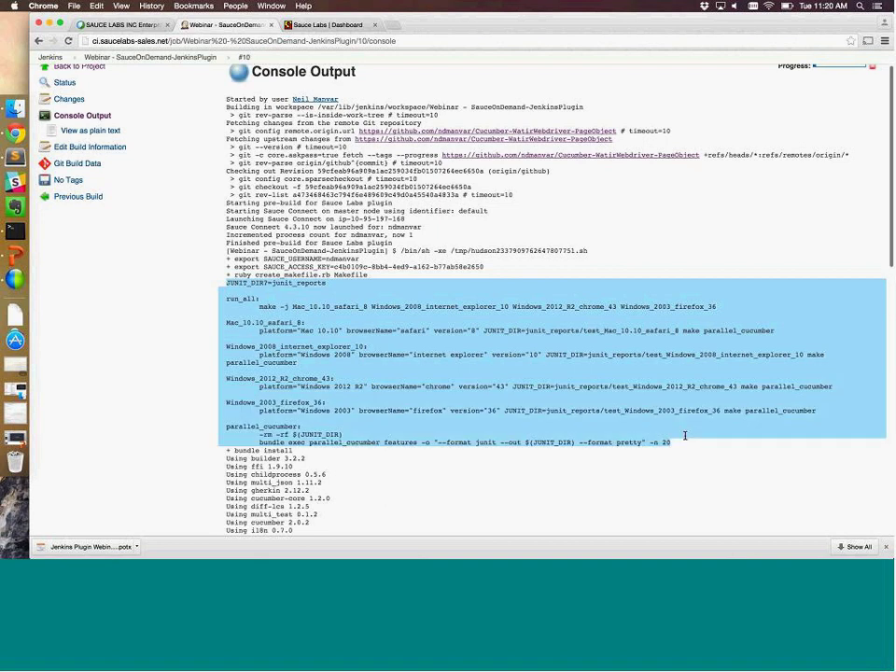
# Step: Highlight the make -j line under run_all in the console output and look on to the Selenium test output
pyautogui.click(259, 254)
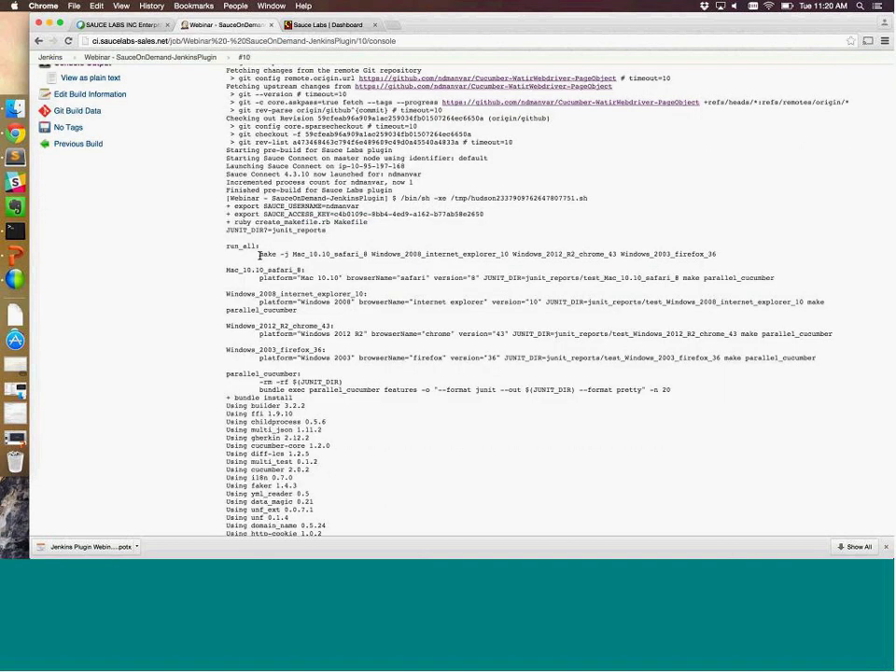
pyautogui.moveTo(260, 254); pyautogui.dragTo(715, 256)
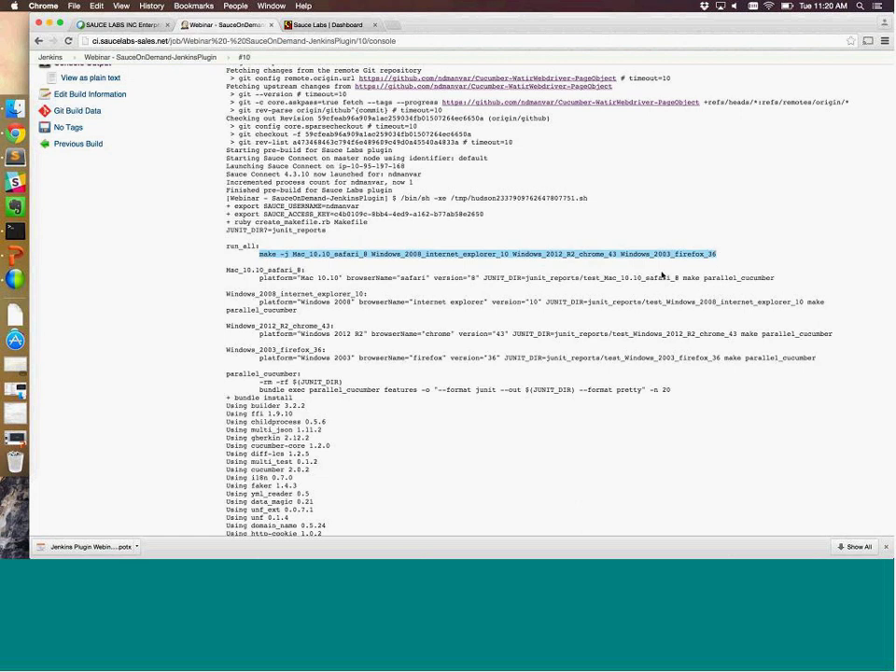
pyautogui.click(259, 255)
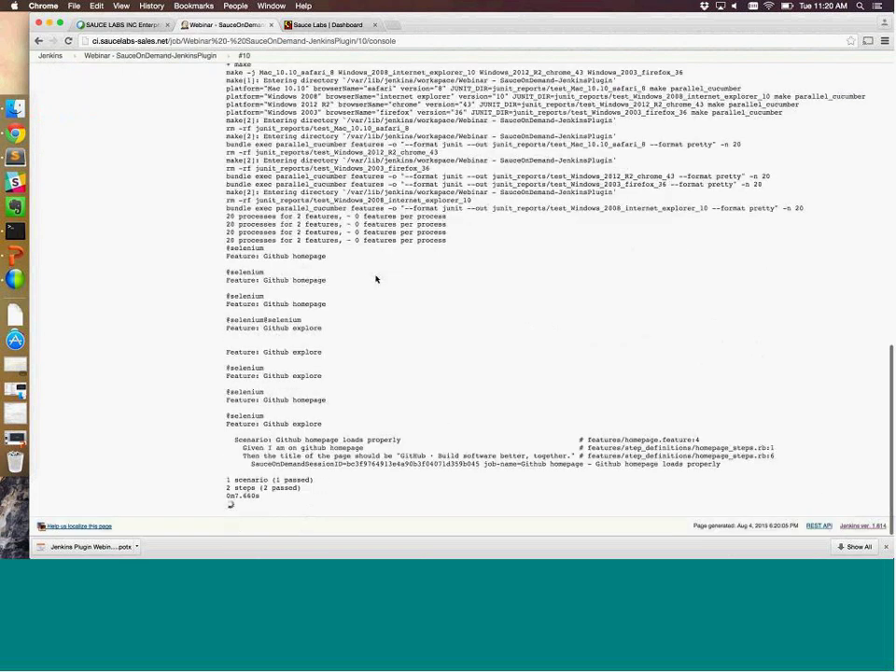
# Step: Compare the progress of the automated tests on the Sauce Labs dashboard with the scenario output in the Jenkins console
pyautogui.hotkey('ctrl', 'Tab')
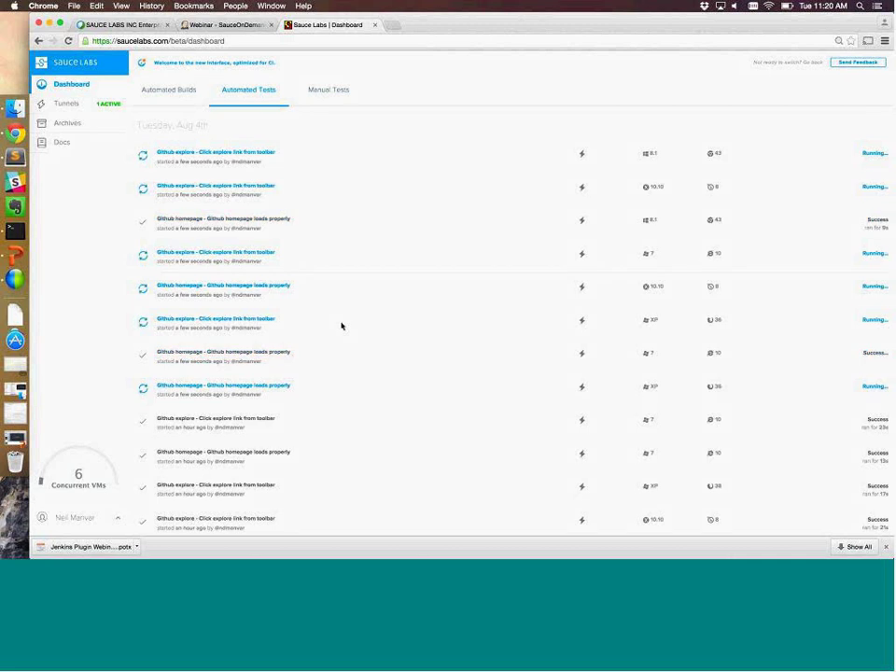
pyautogui.hotkey('ctrl', 'shift', 'Tab')
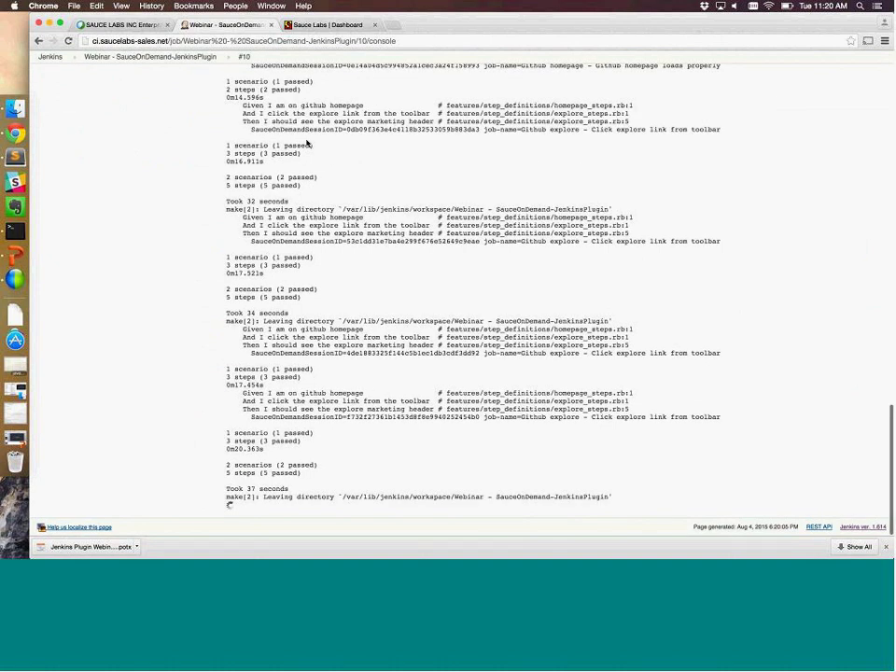
pyautogui.scroll(1, 308, 131)
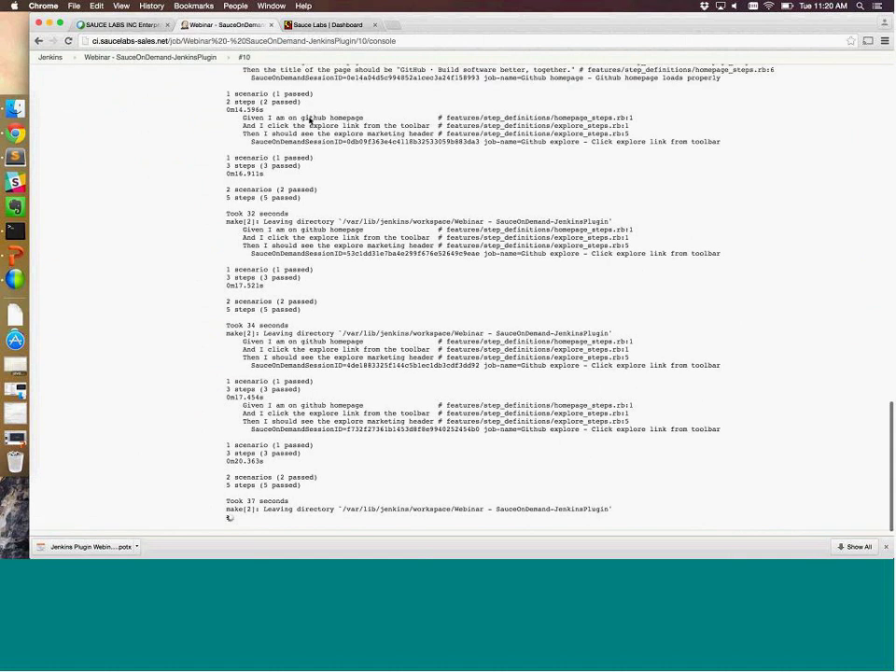
pyautogui.scroll(3, 310, 121)
pyautogui.click(314, 25)
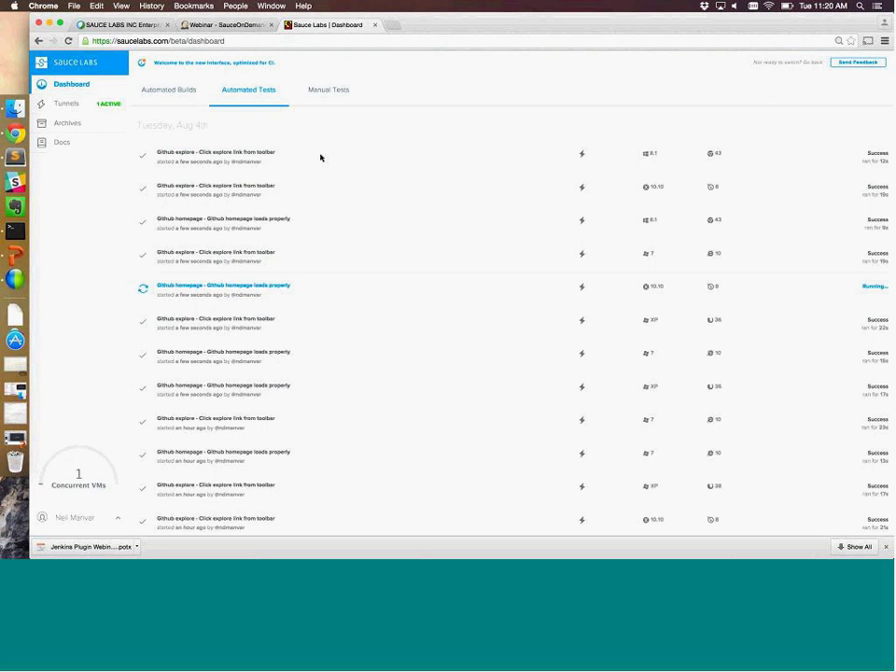
pyautogui.hotkey('ctrl', 'shift', 'Tab')
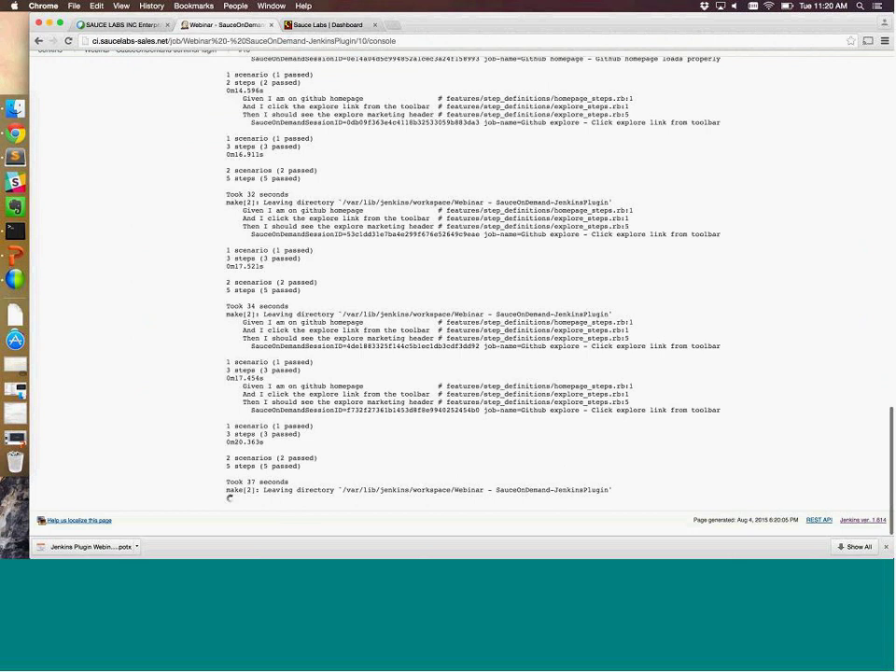
# Step: Review the build's console output from the Sauce Connect shutdown messages back to its beginning
pyautogui.scroll(1, 260, 96)
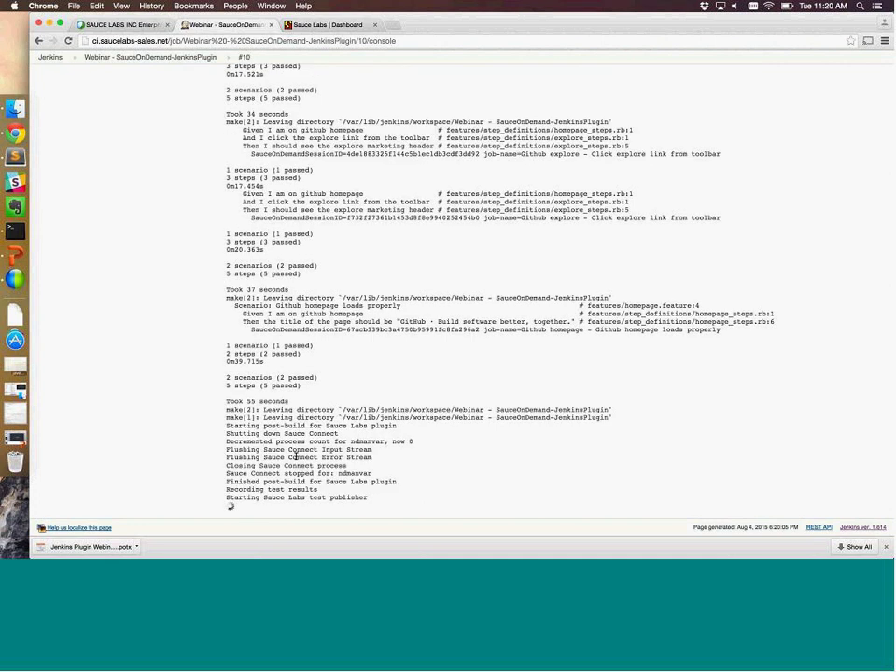
pyautogui.scroll(3, 295, 456)
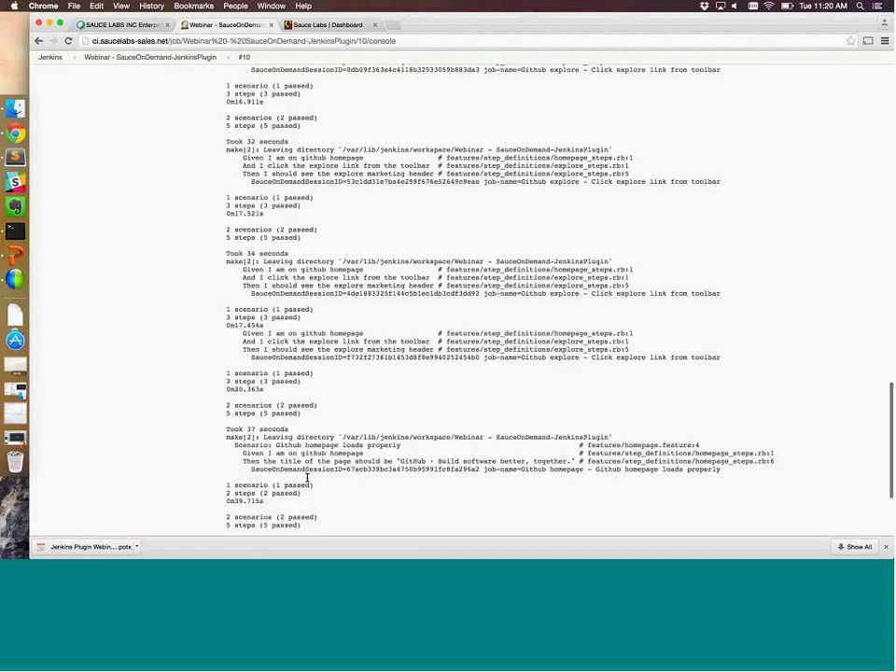
pyautogui.scroll(20, 307, 477)
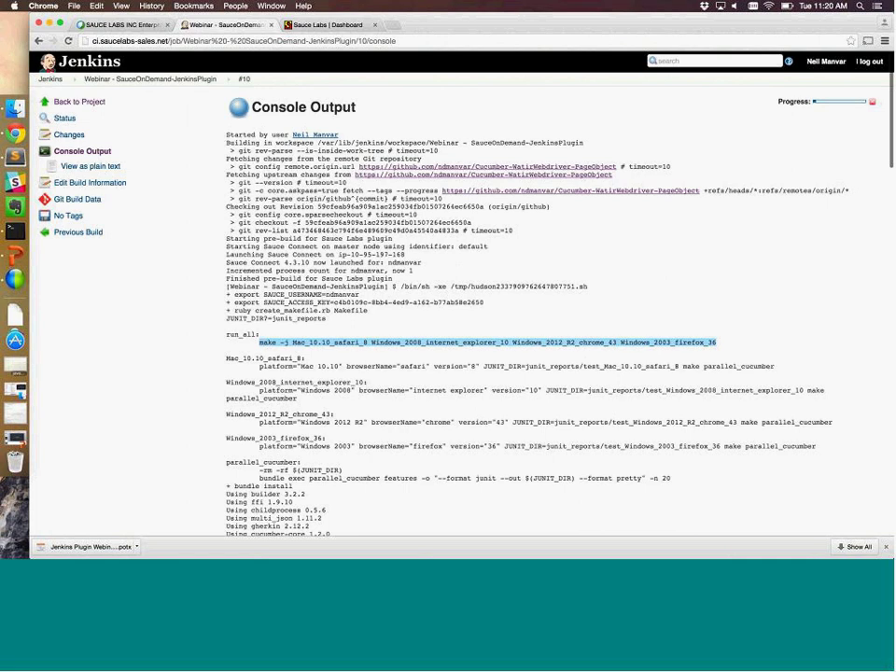
# Step: Open build #10 and view the embedded Sauce report of the Github explore test on Windows 2008 iexplore 10
pyautogui.press('super+bracketleft')
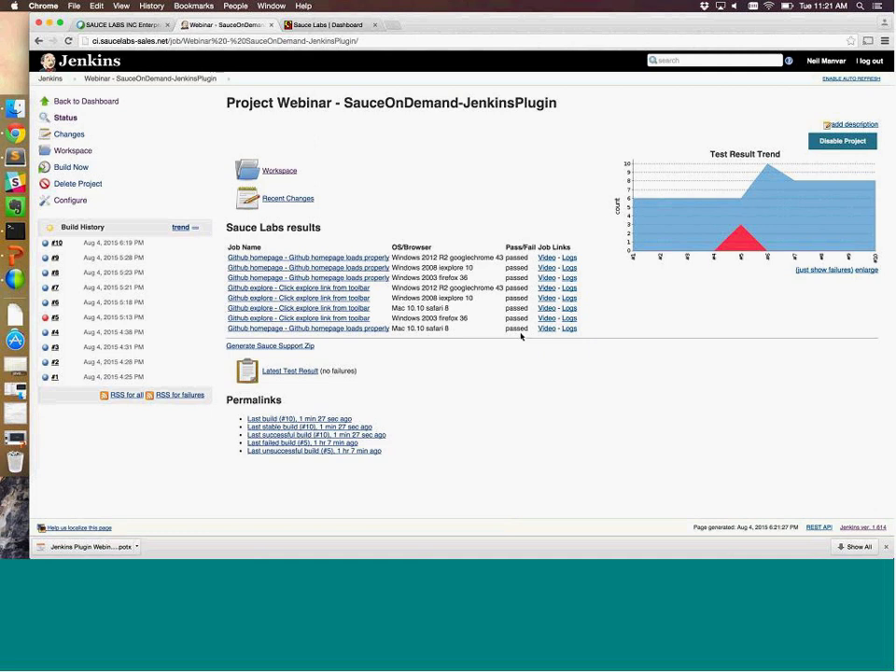
pyautogui.click(259, 294)
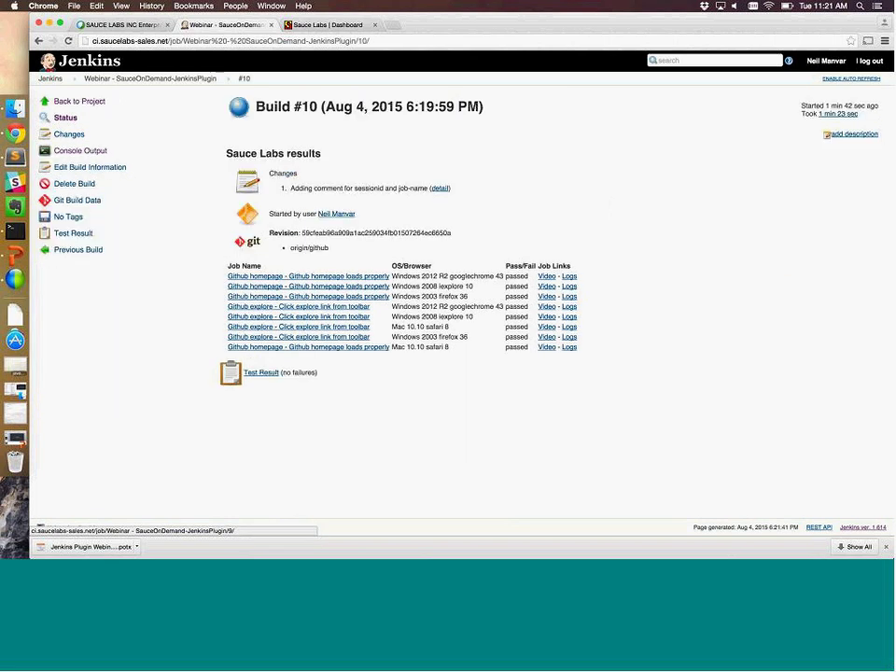
pyautogui.click(331, 318)
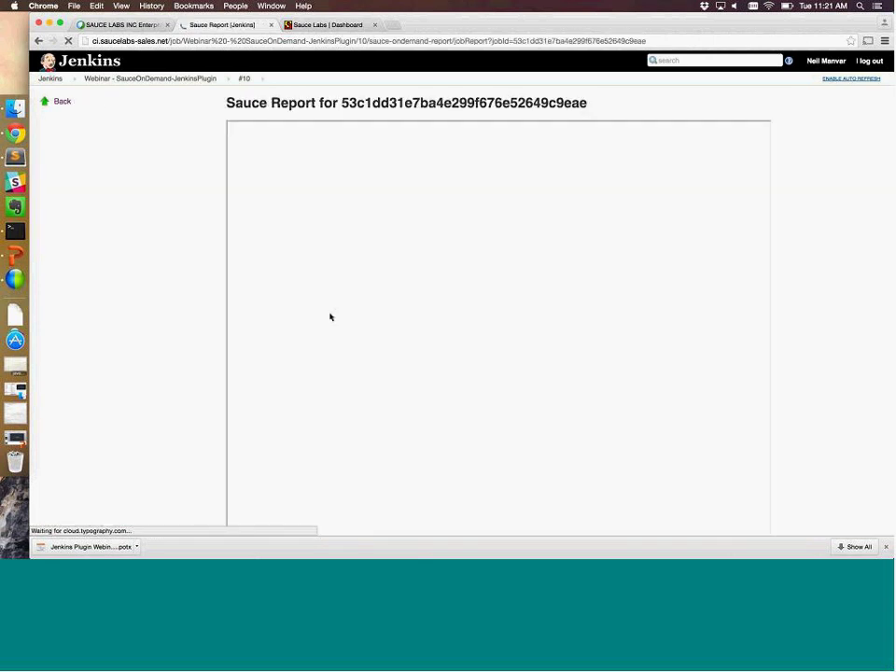
pyautogui.scroll(-3, 195, 283)
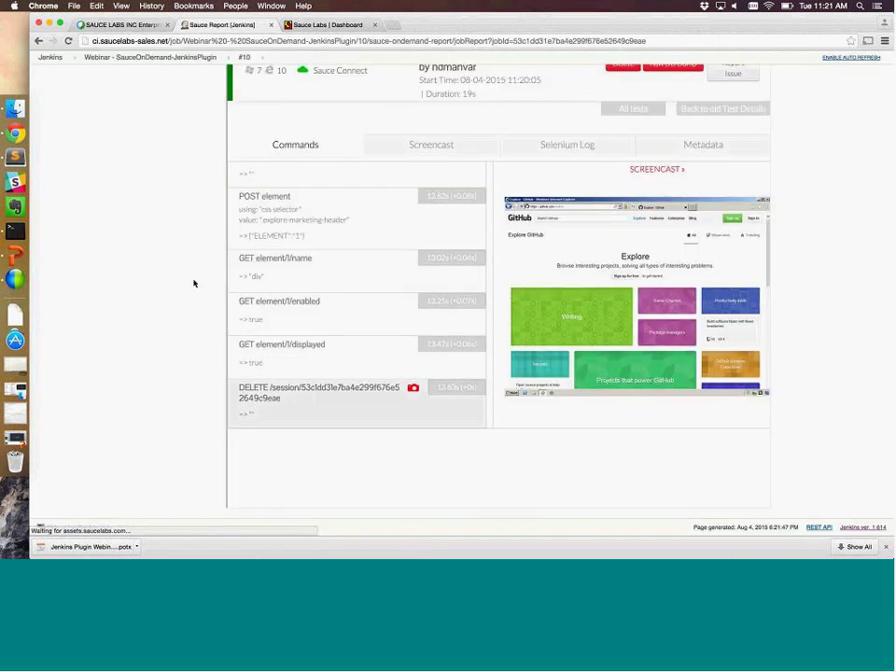
# Step: Reopen the Sauce report of the Github explore test on Windows 2008 iexplore 10 and review its Selenium commands with screenshots
pyautogui.scroll(3, 194, 283)
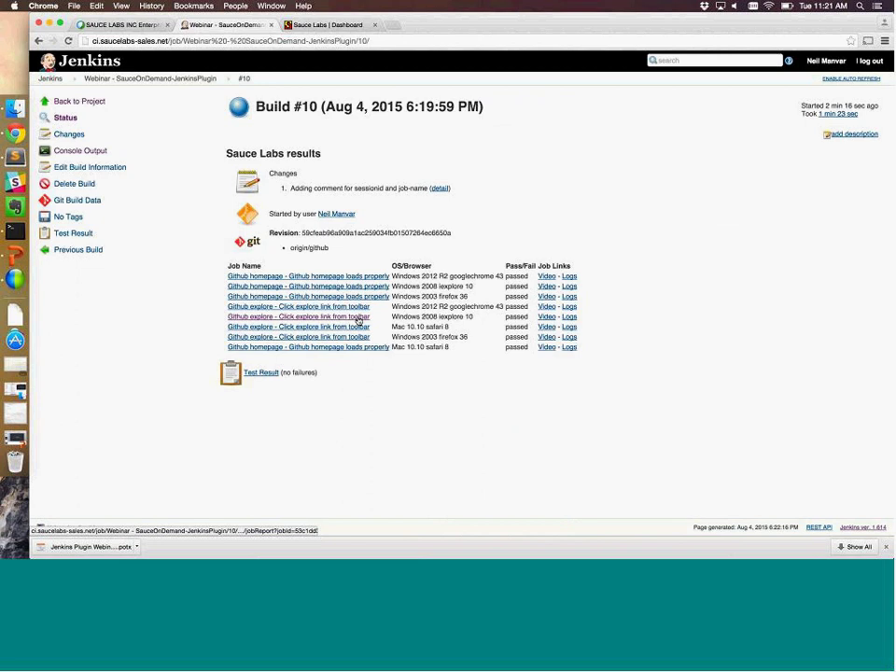
pyautogui.click(359, 317)
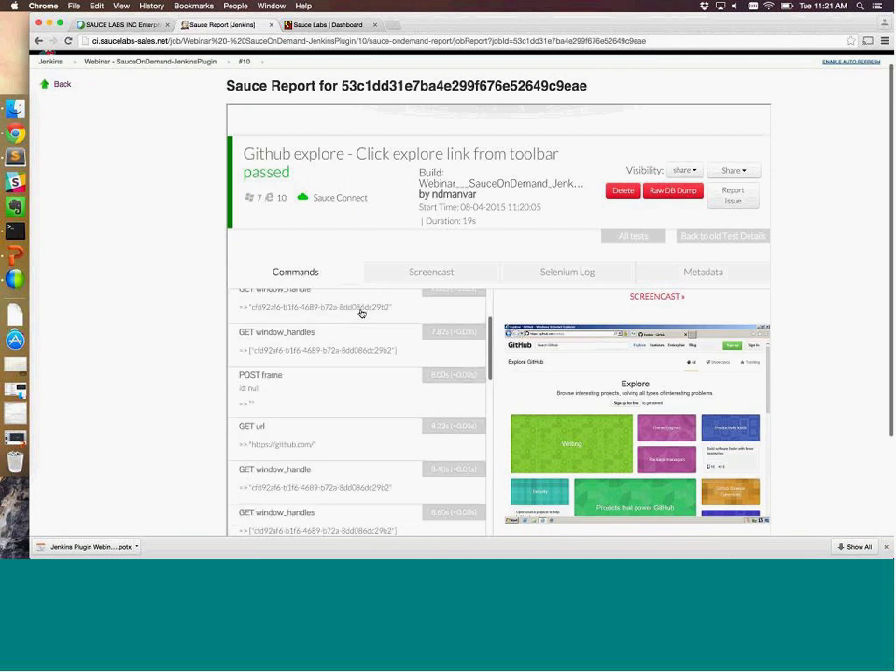
pyautogui.click(356, 321)
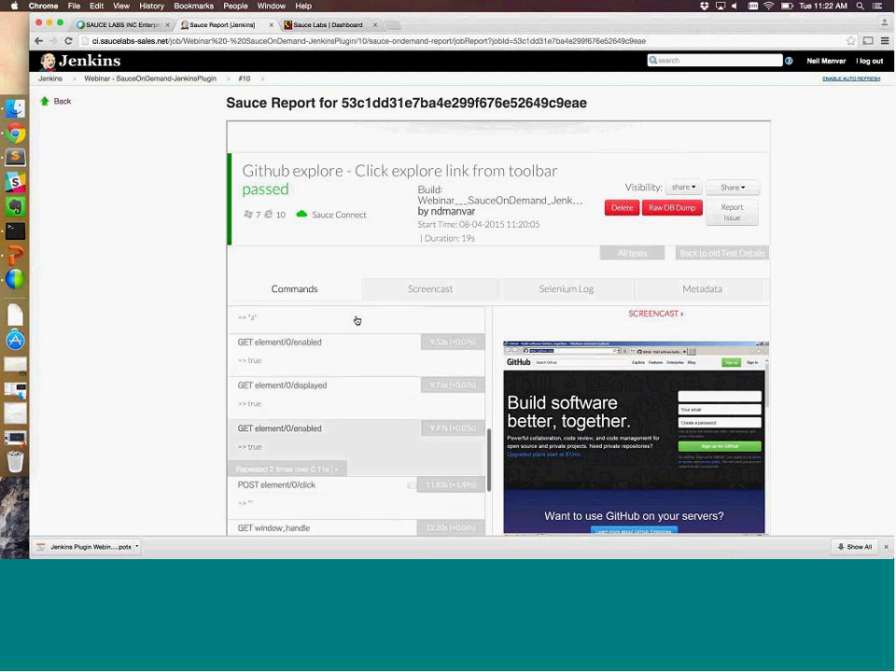
pyautogui.scroll(5, 357, 320)
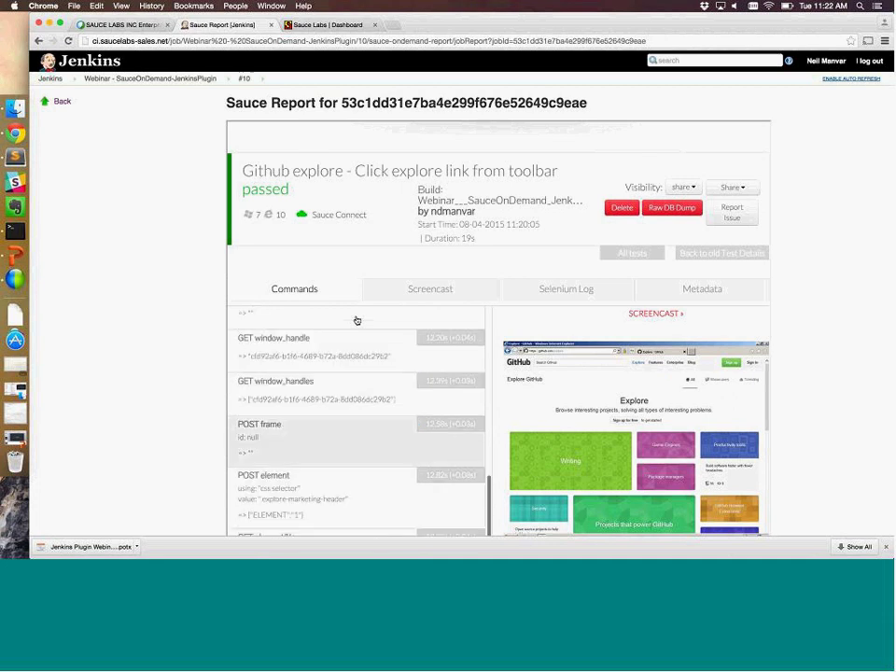
# Step: Play the screencast of the Github explore test in the embedded Sauce report
pyautogui.click(430, 288)
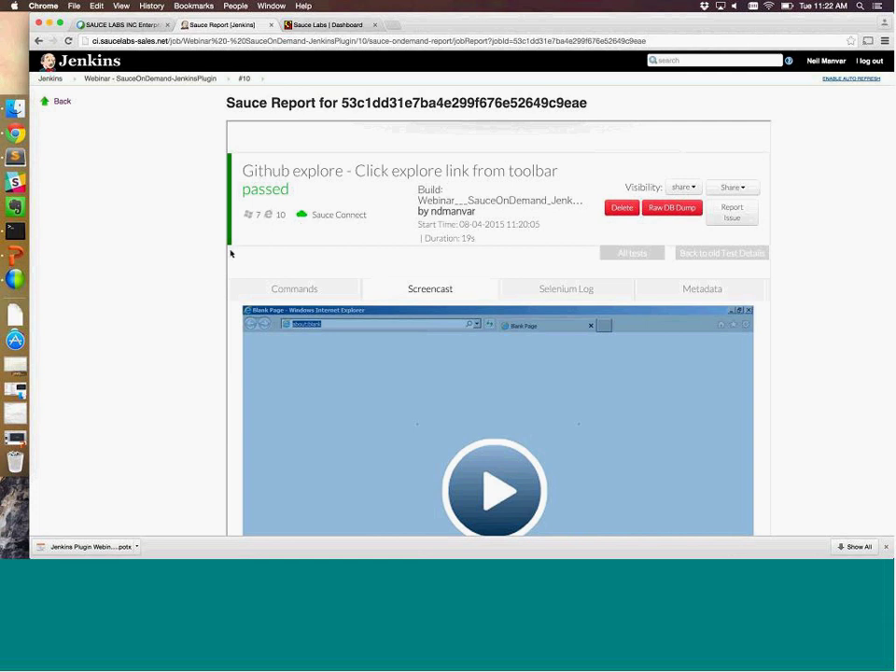
pyautogui.scroll(-5, 464, 249)
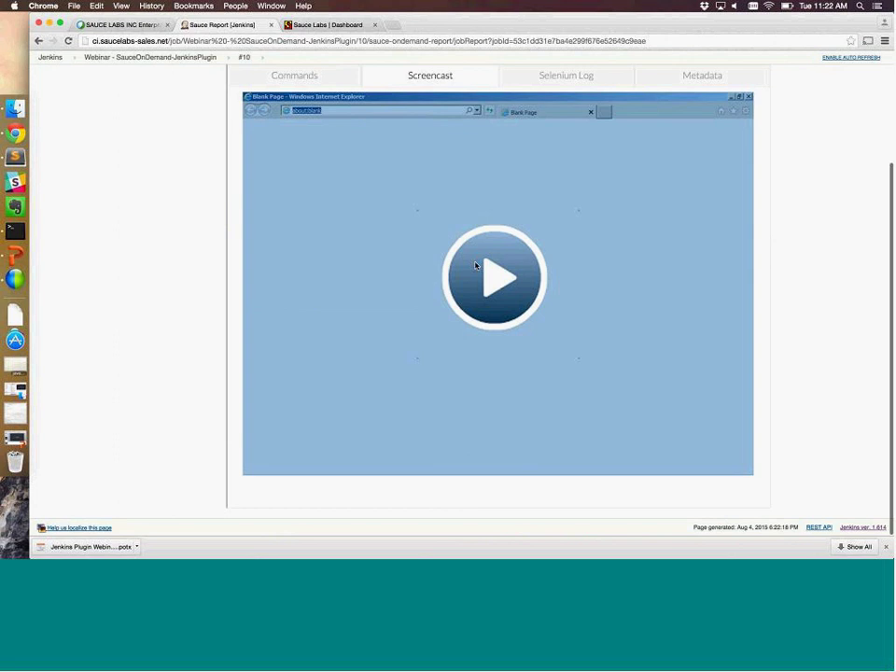
pyautogui.click(475, 265)
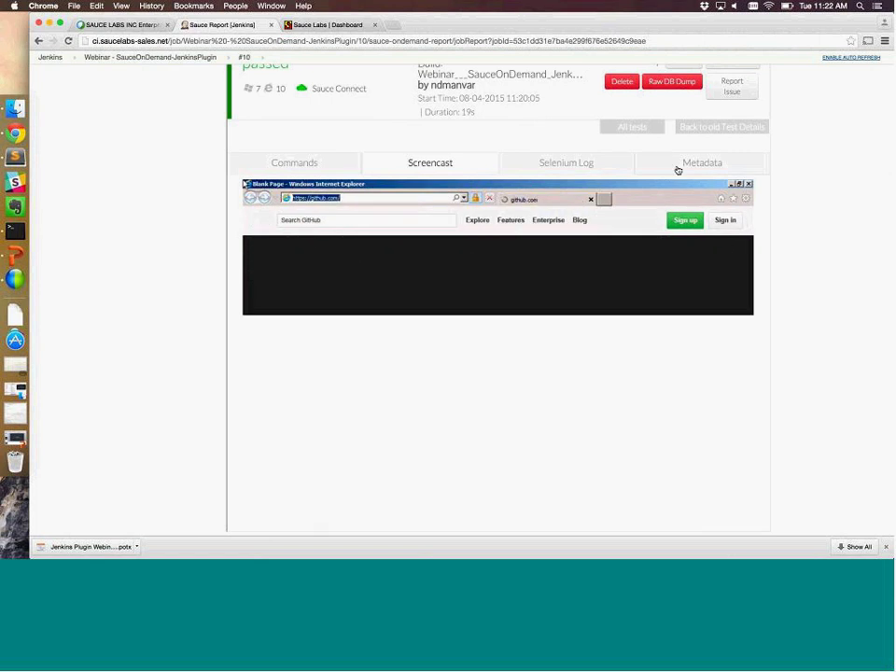
pyautogui.scroll(-2, 677, 170)
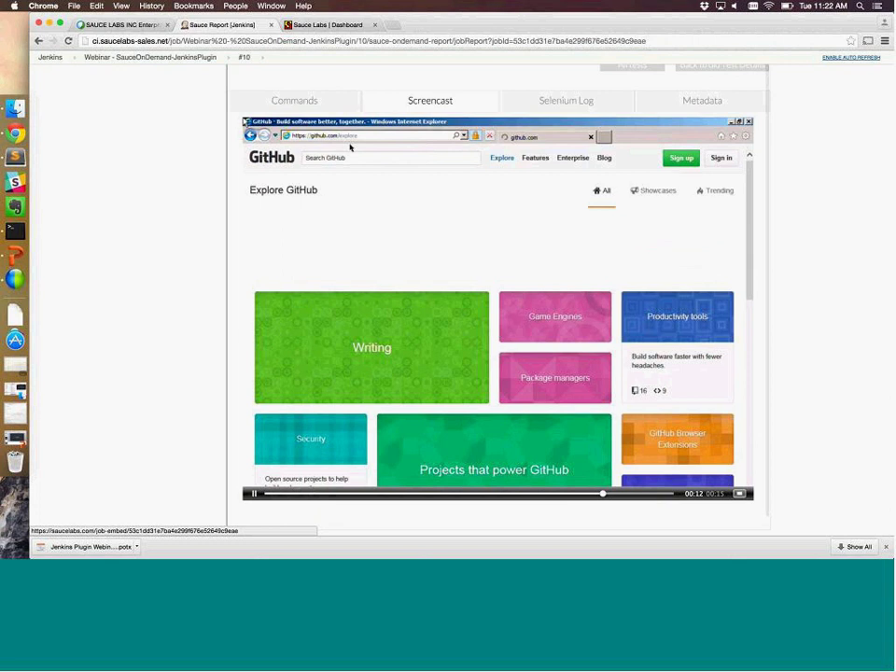
pyautogui.scroll(2, 560, 186)
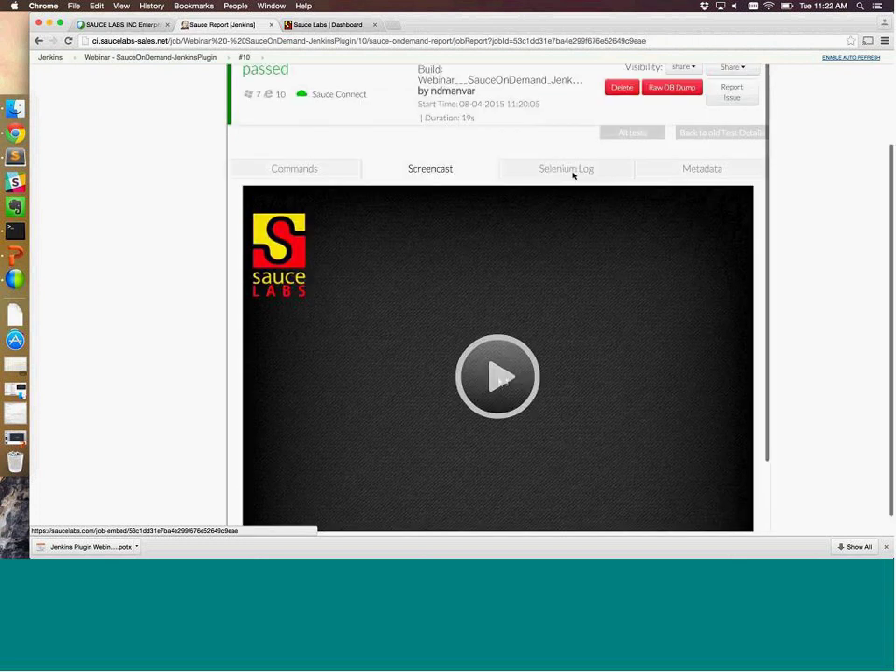
# Step: View the Selenium log of the Github explore test and review its metadata
pyautogui.click(571, 170)
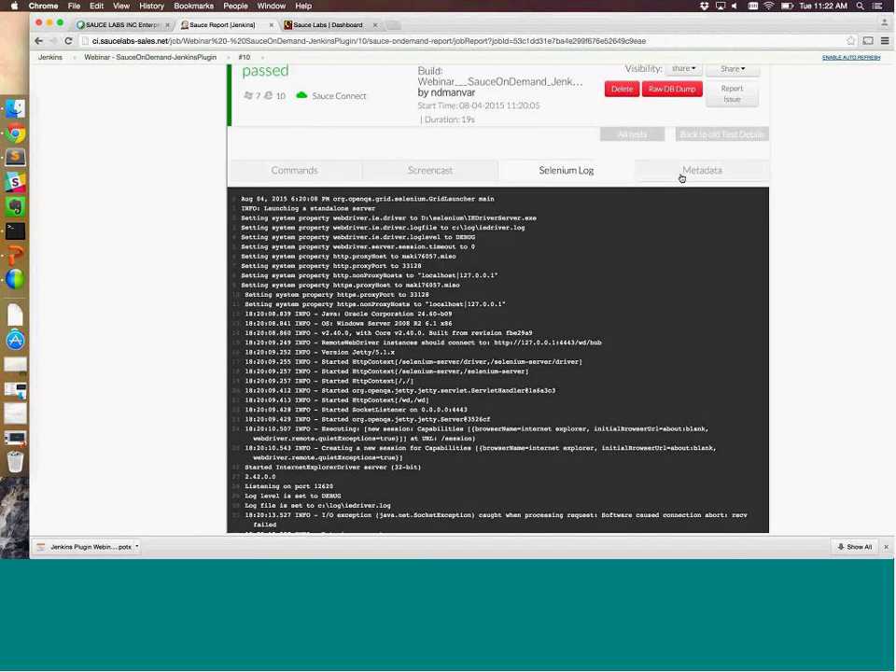
pyautogui.click(680, 177)
pyautogui.scroll(-3, 635, 217)
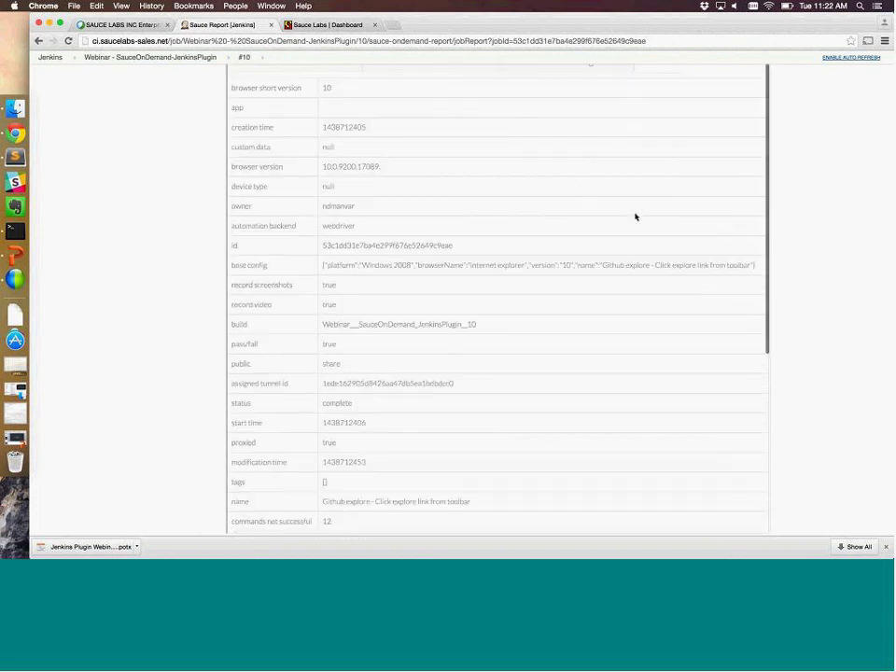
pyautogui.scroll(7, 635, 217)
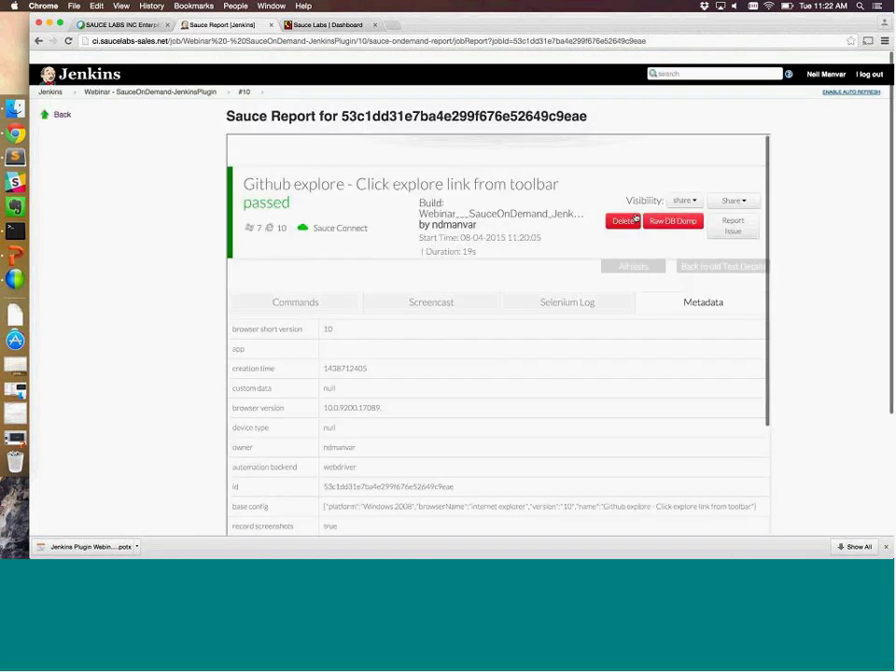
pyautogui.scroll(-1, 320, 100)
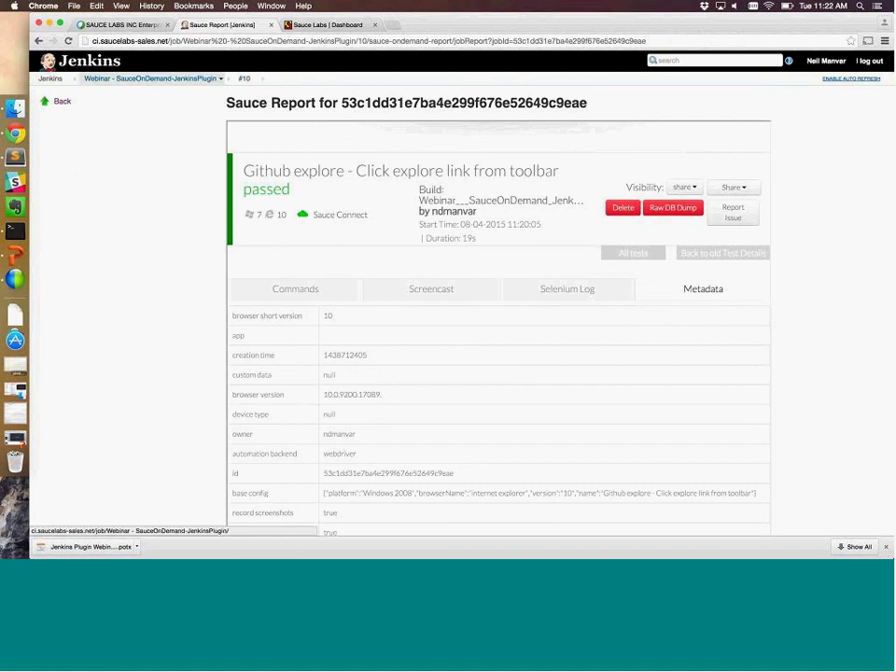
# Step: Open the list of installed plugins from Manage Jenkins and filter it by "Sauc"
pyautogui.click(191, 78)
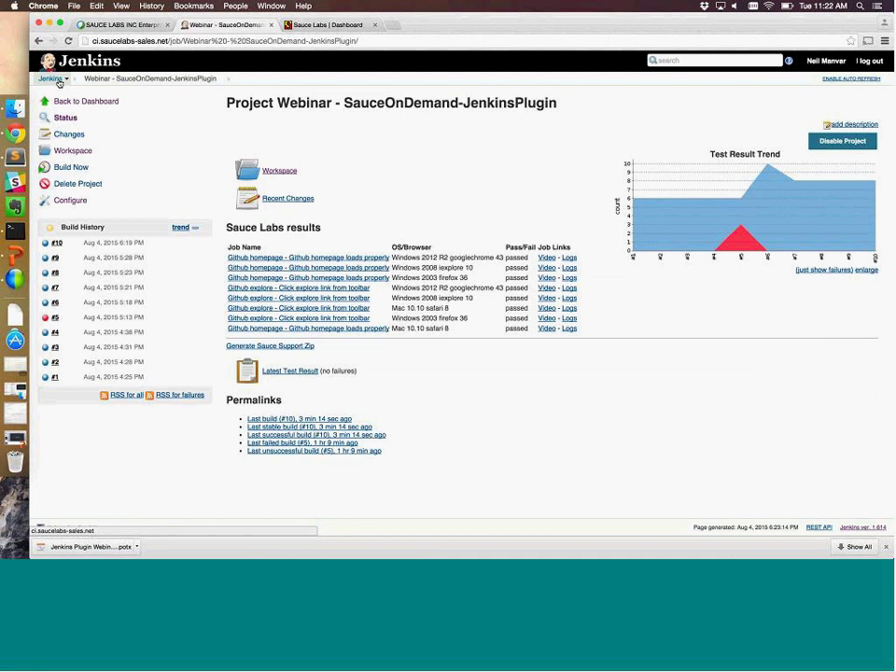
pyautogui.click(58, 83)
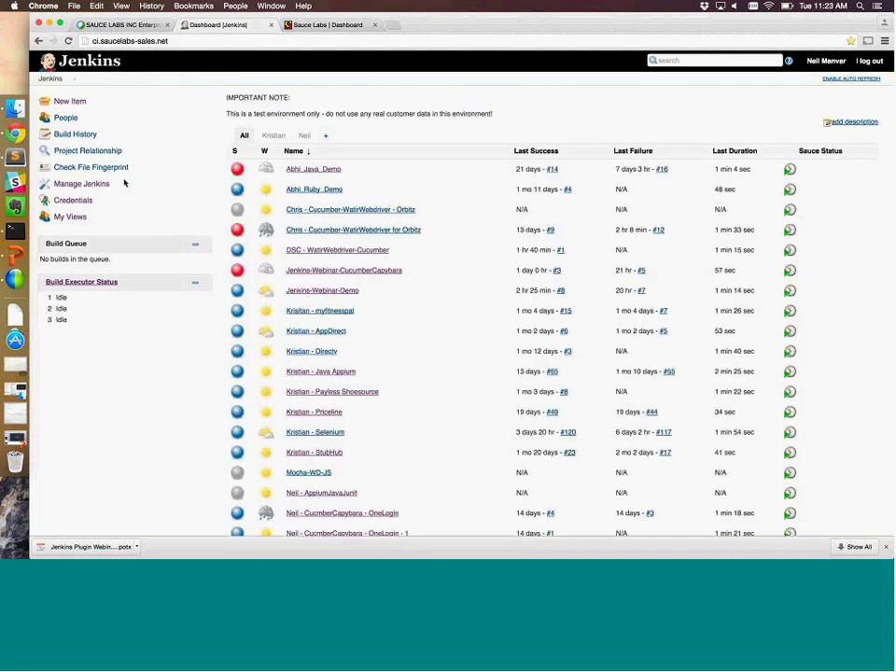
pyautogui.click(102, 187)
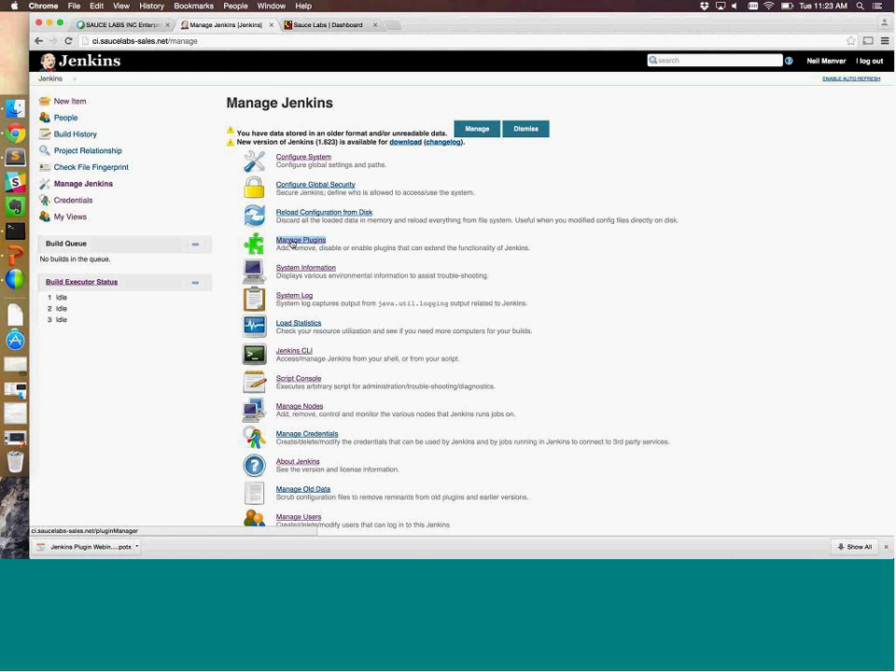
pyautogui.click(292, 243)
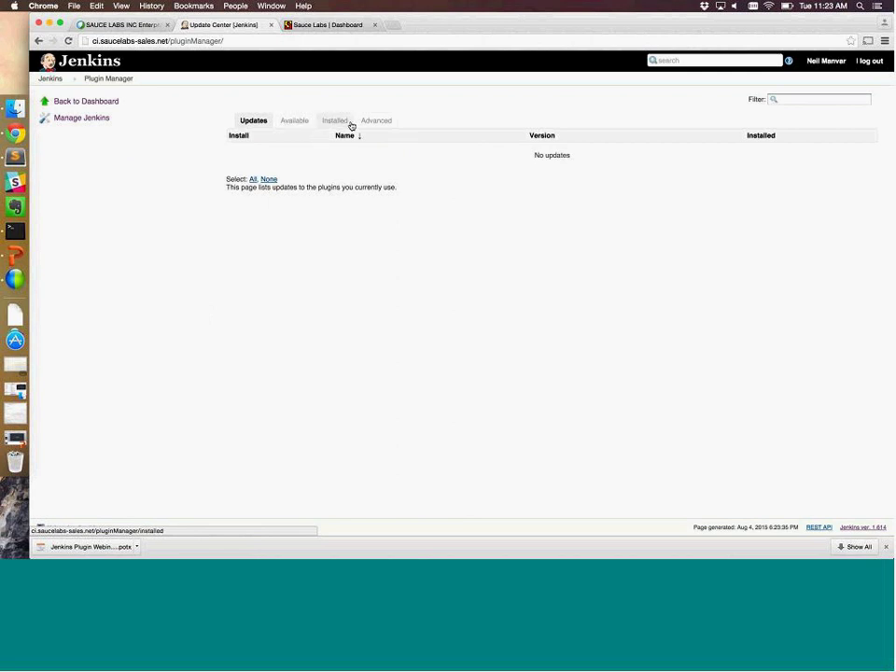
pyautogui.click(296, 127)
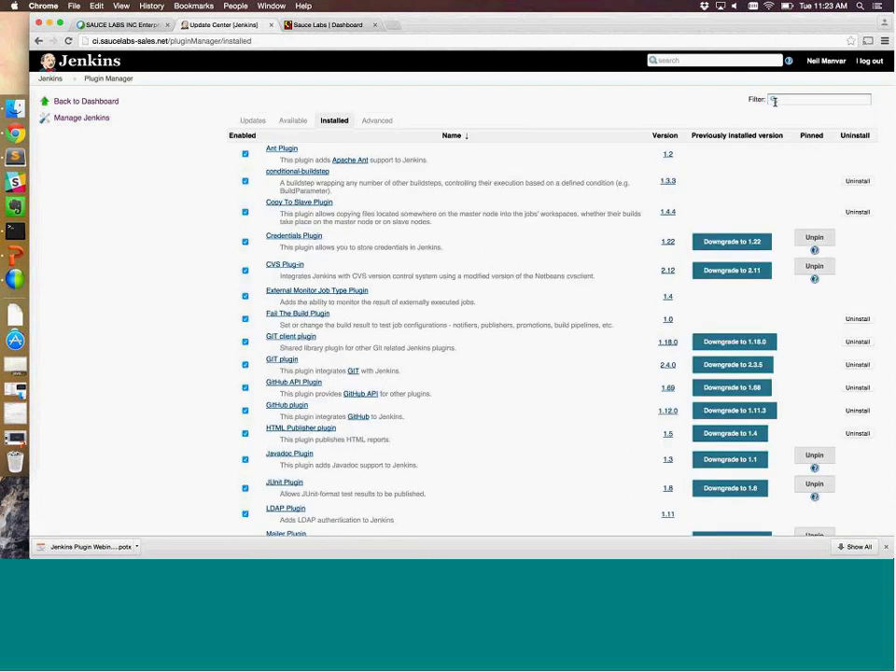
pyautogui.write('Sa')
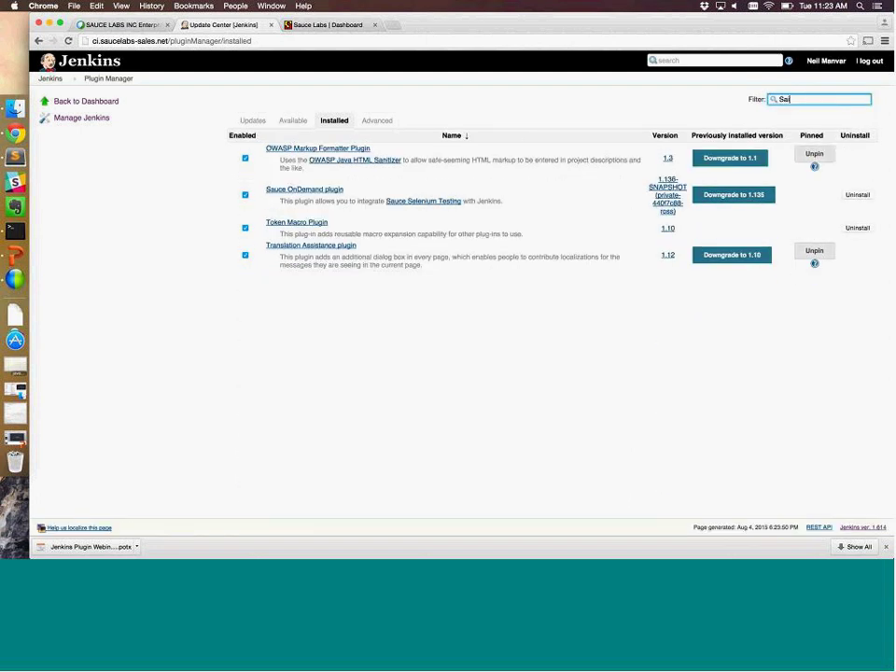
pyautogui.write('uc')
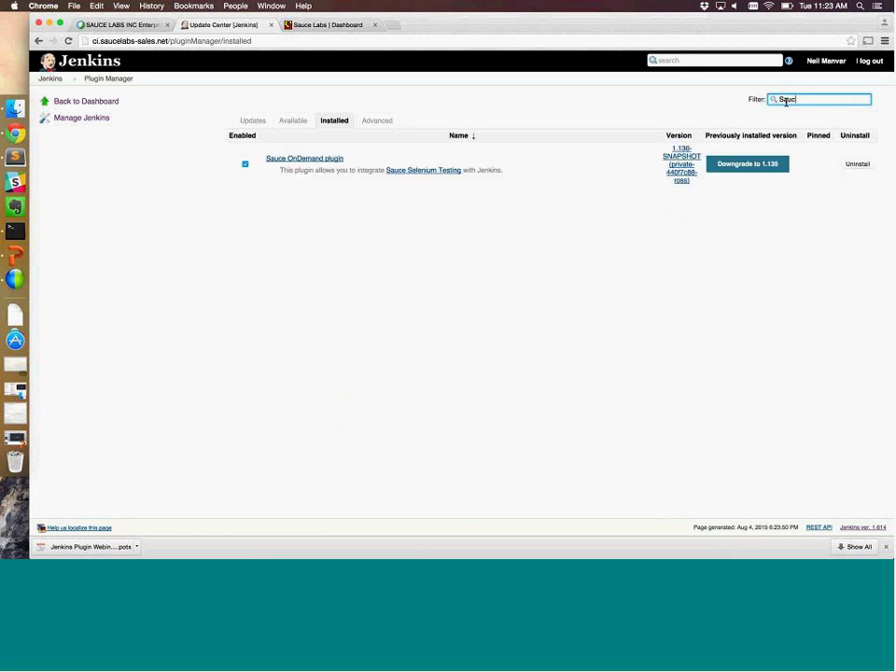
# Step: Open the configuration of the Webinar - SauceOnDemand-JenkinsPlugin job, enable Sauce Labs Support, and review the job's settings
pyautogui.click(45, 79)
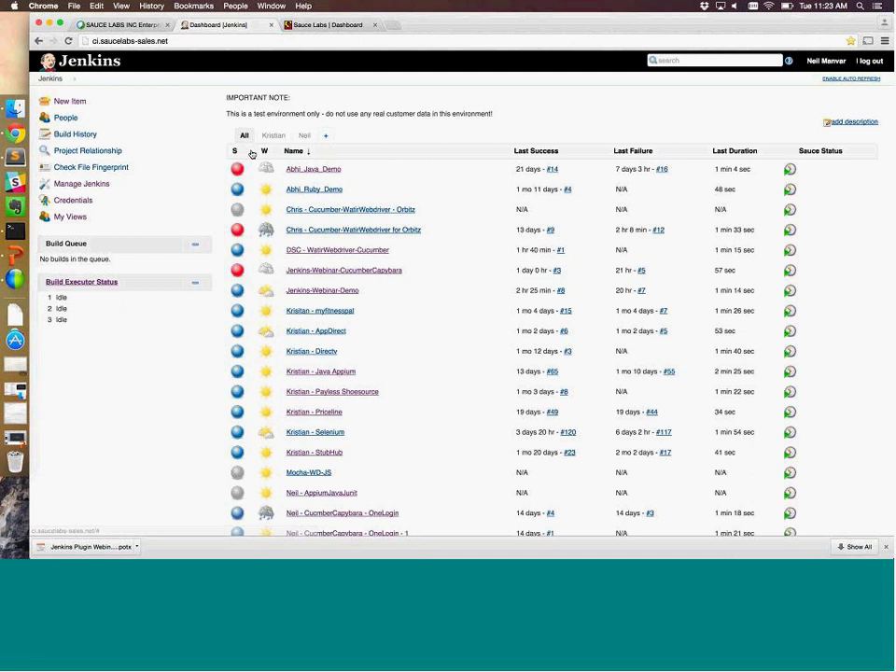
pyautogui.scroll(-10, 357, 310)
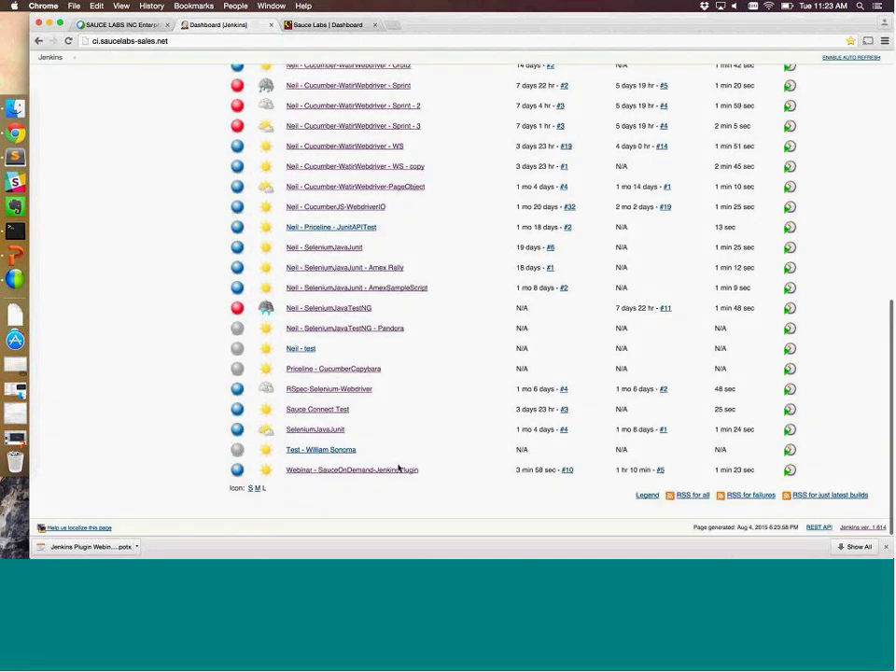
pyautogui.click(399, 468)
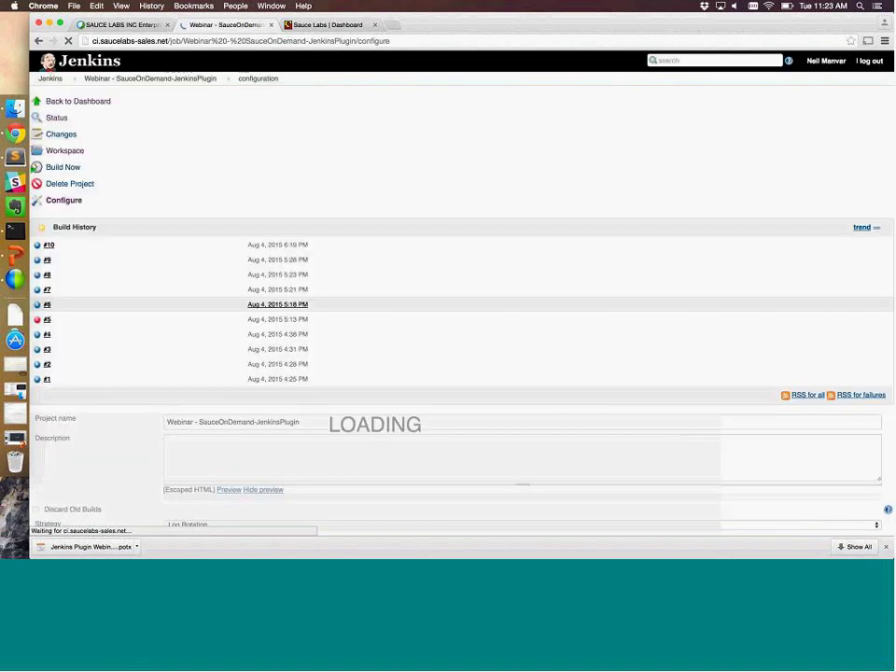
pyautogui.scroll(-10, 334, 296)
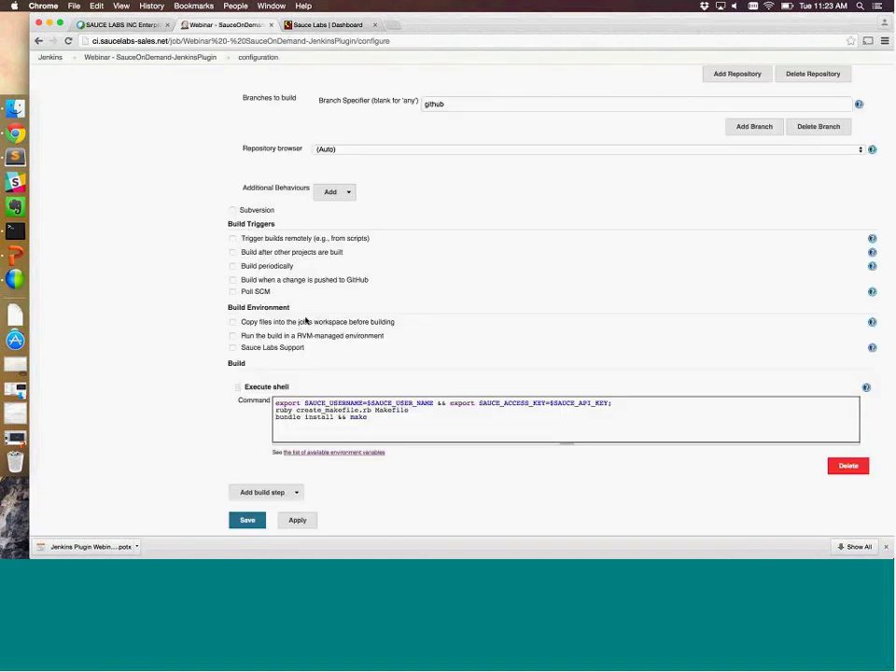
pyautogui.click(256, 348)
pyautogui.scroll(-1, 291, 352)
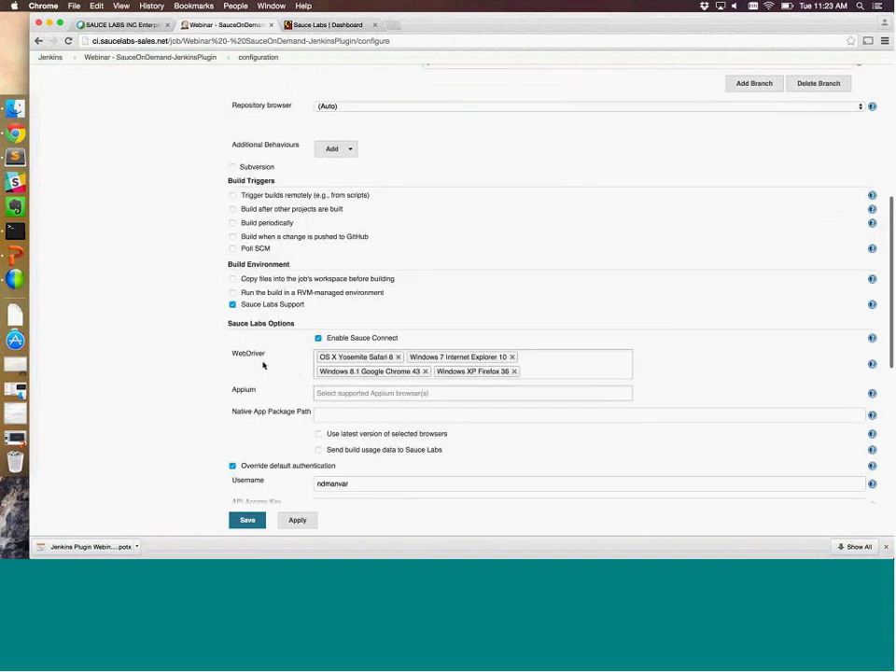
pyautogui.scroll(-5, 263, 365)
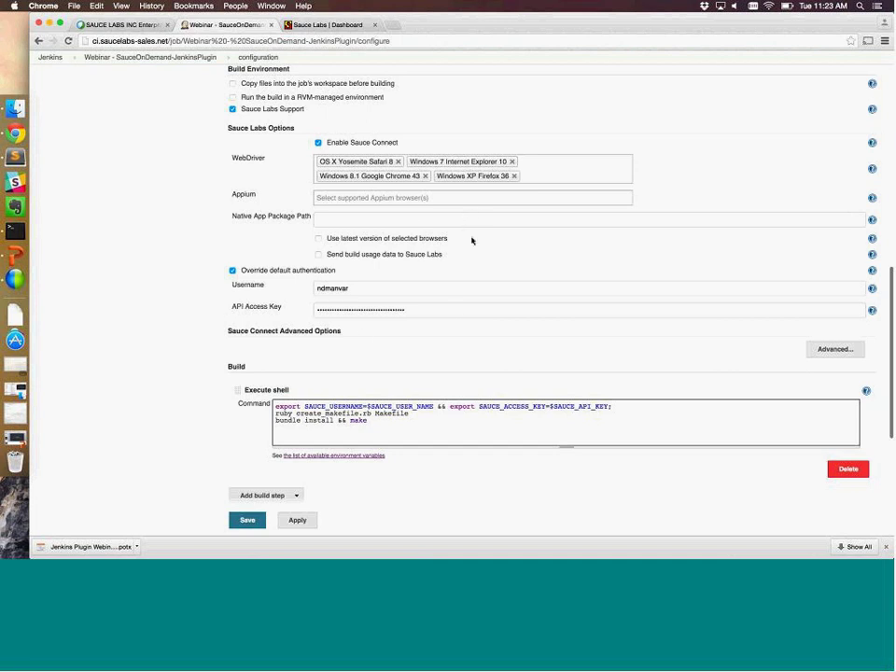
pyautogui.scroll(5, 472, 241)
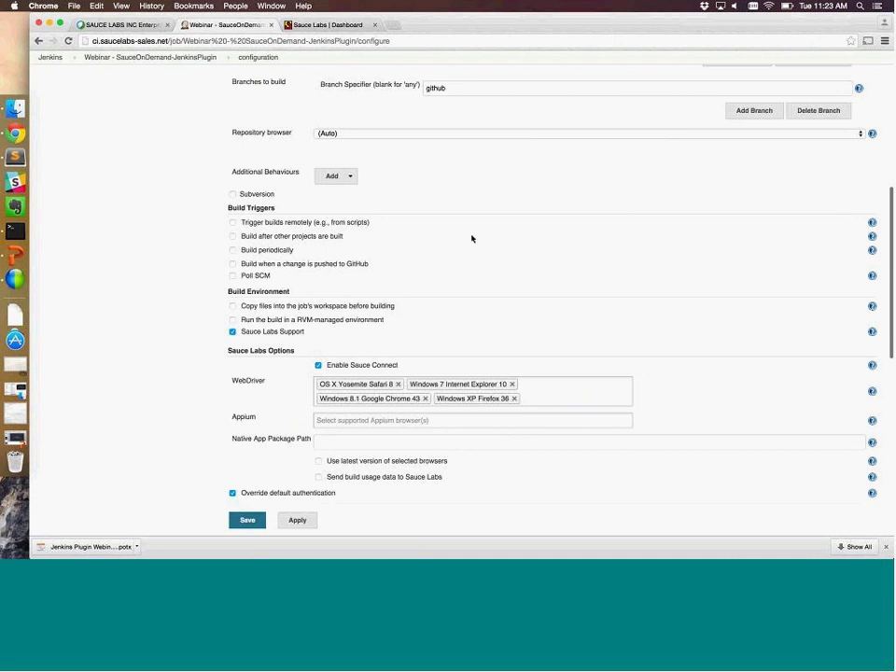
pyautogui.scroll(7, 472, 239)
pyautogui.scroll(2, 86, 227)
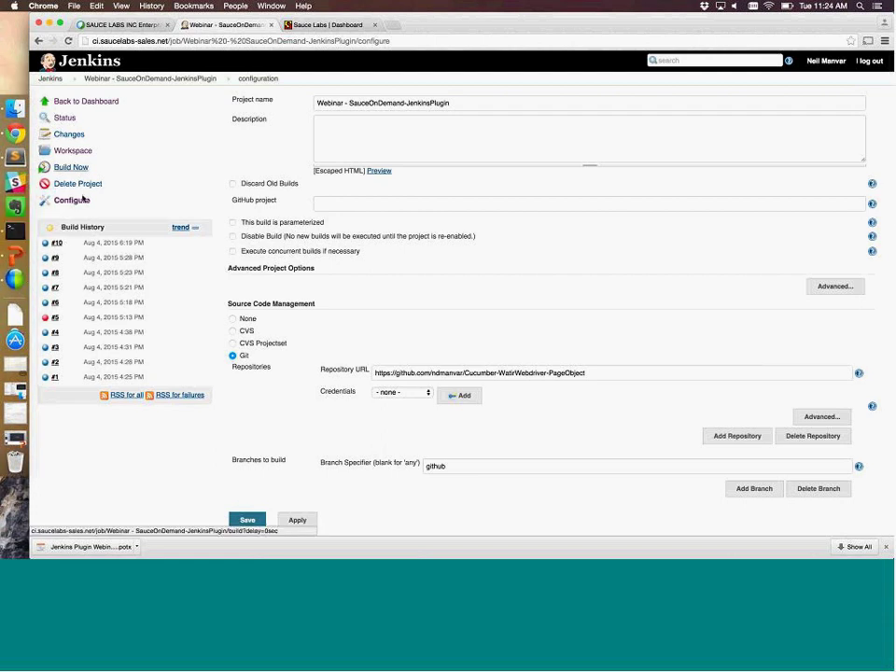
# Step: Add Windows 10 Internet Explorer 11 to the WebDriver browsers in the Sauce Labs options
pyautogui.scroll(-5, 413, 314)
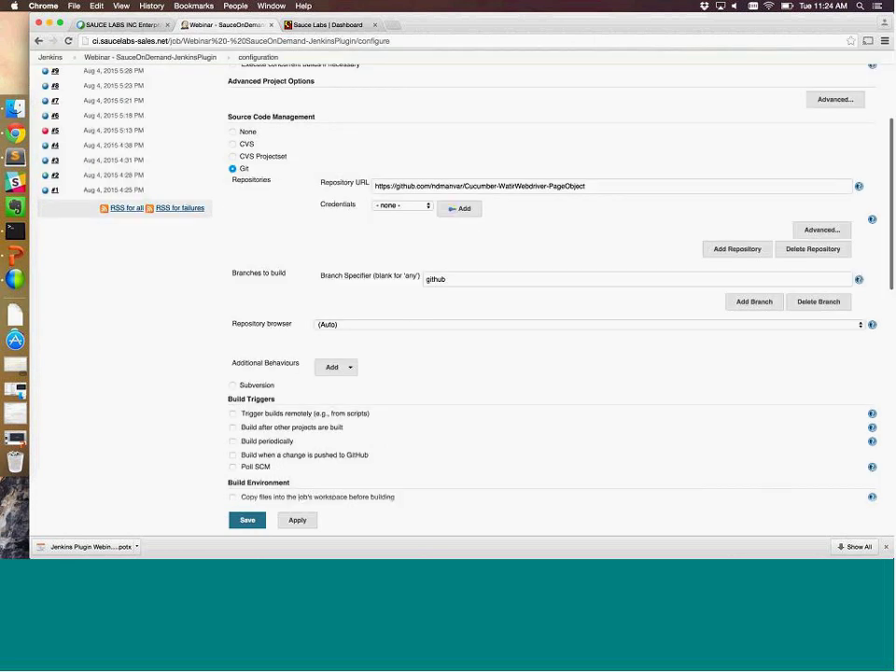
pyautogui.scroll(-4, 414, 313)
pyautogui.scroll(-1, 542, 411)
pyautogui.click(542, 432)
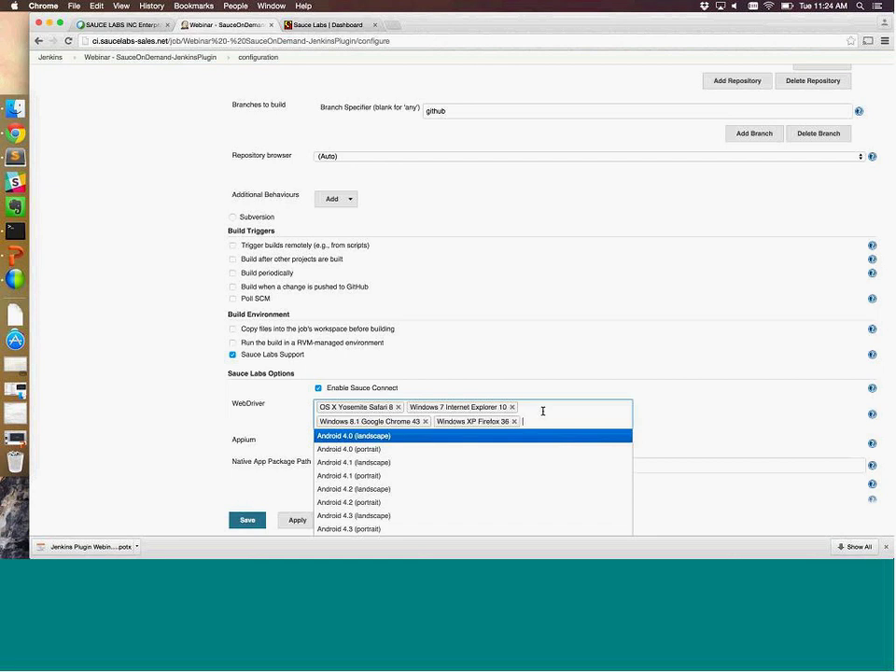
pyautogui.write('Windows')
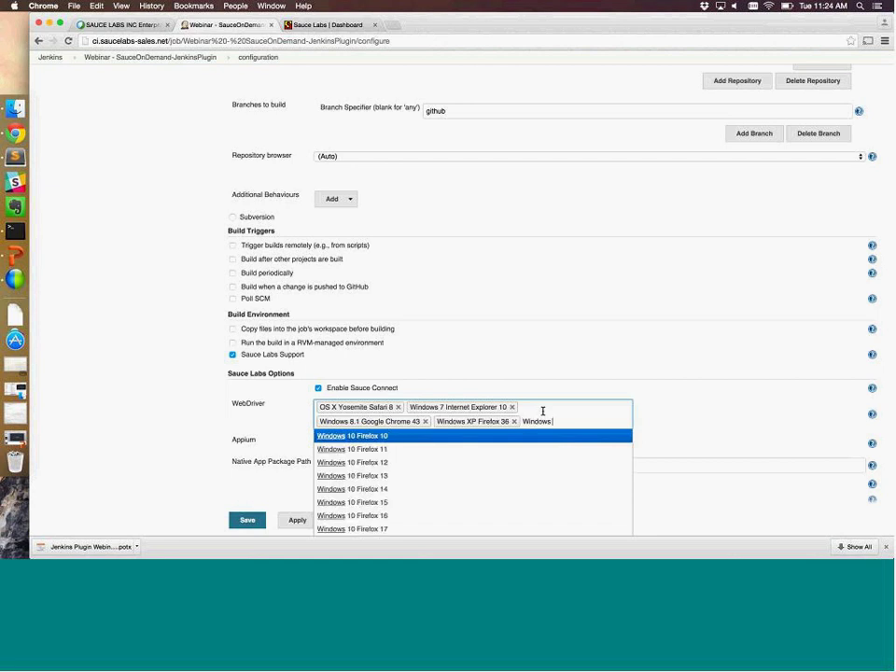
pyautogui.write(' 10')
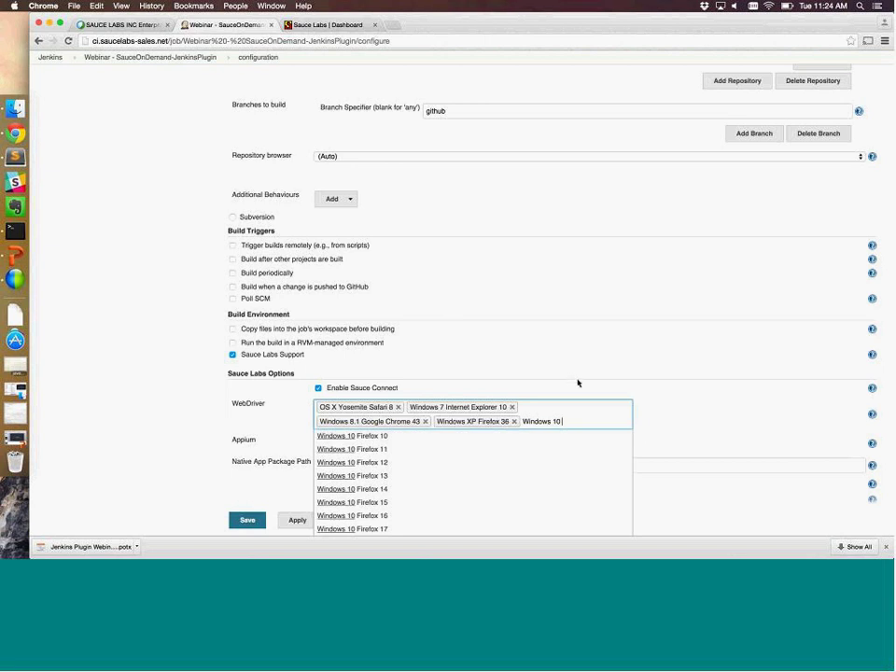
pyautogui.write('I')
pyautogui.press('Return')
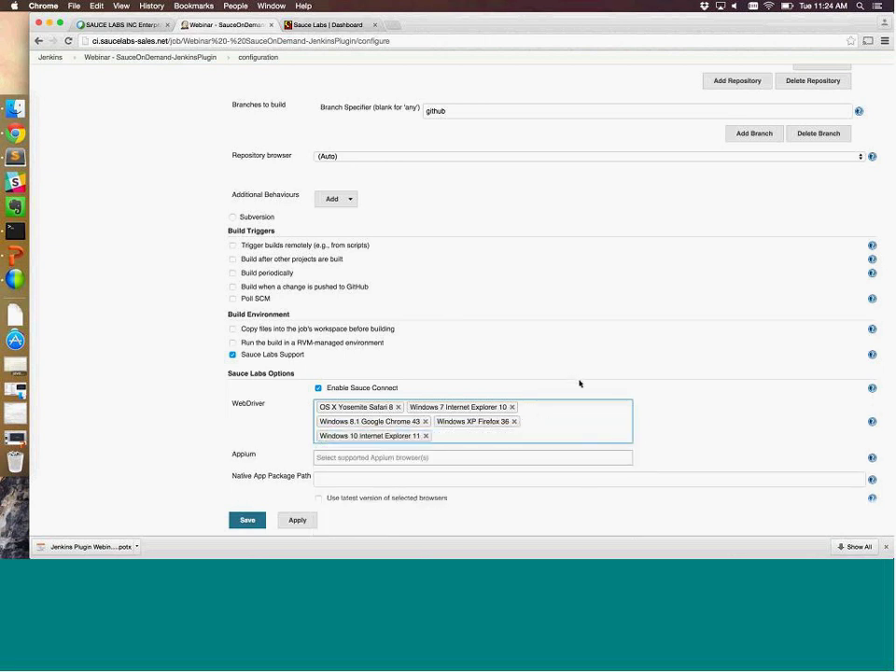
# Step: Add OS X El Capitan Safari 8.1 to the WebDriver browsers and save the job configuration
pyautogui.write('M')
pyautogui.press('BackSpace')
pyautogui.write('OS X El Capitan')
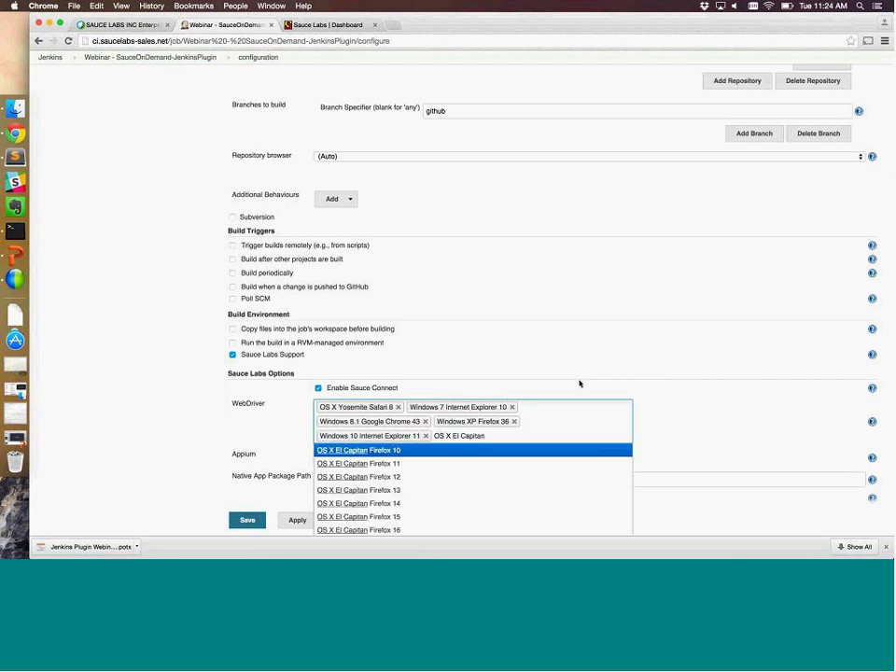
pyautogui.write(' Safar')
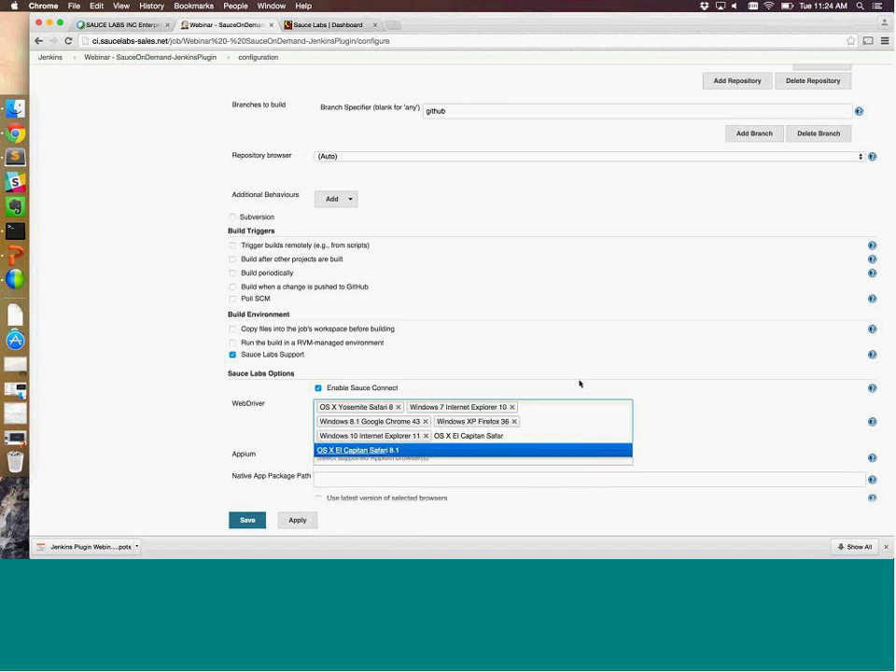
pyautogui.press('Return')
pyautogui.scroll(-1, 324, 394)
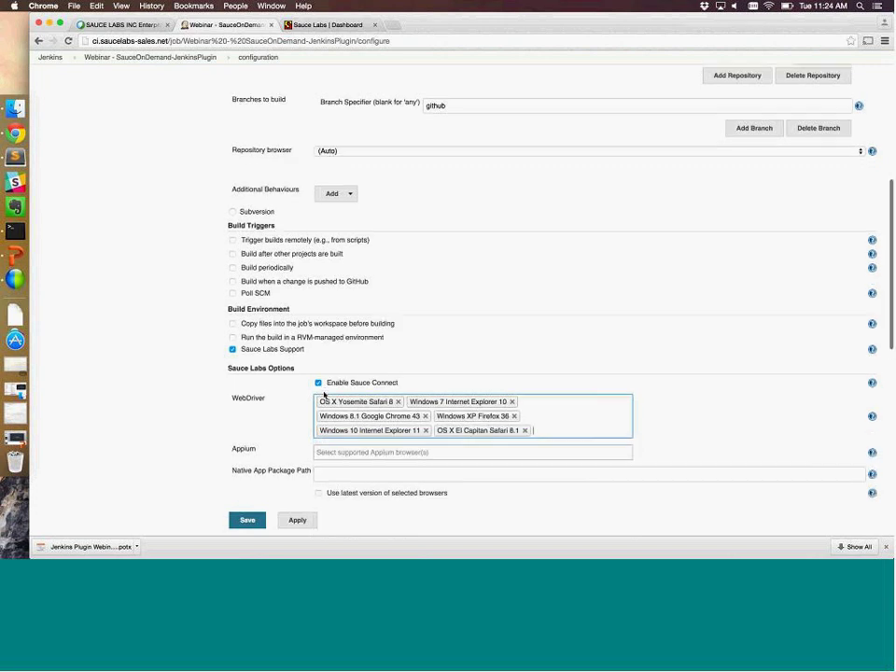
pyautogui.scroll(-10, 324, 395)
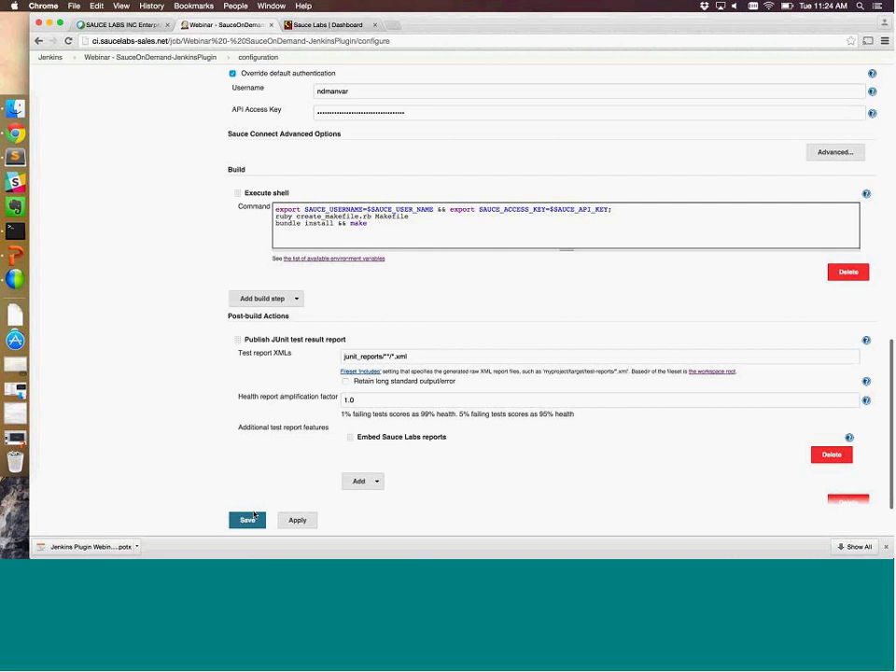
pyautogui.click(247, 520)
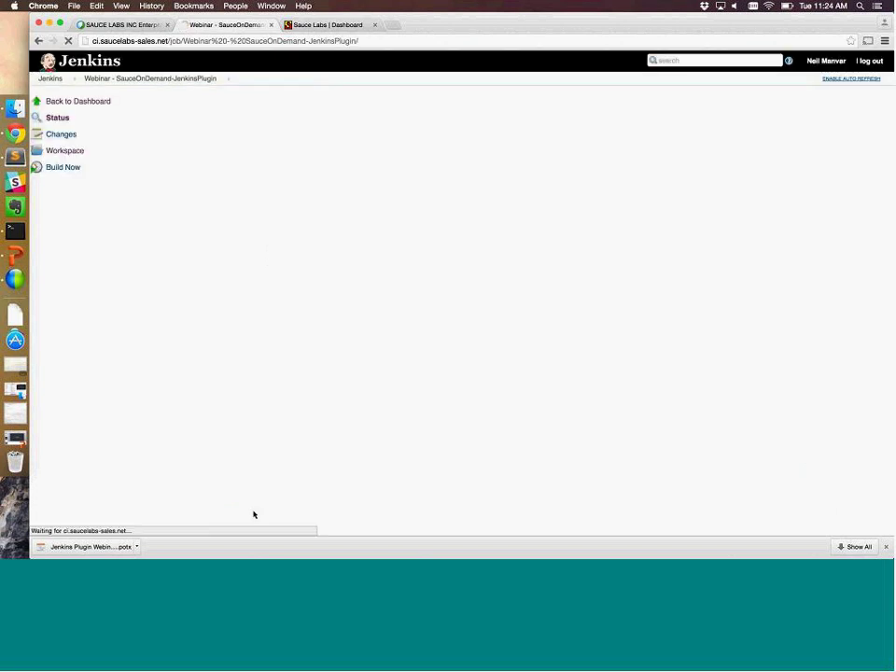
# Step: Start a new build of the Webinar - SauceOnDemand-JenkinsPlugin job, reload the project page and open the new build's console output
pyautogui.click(186, 169)
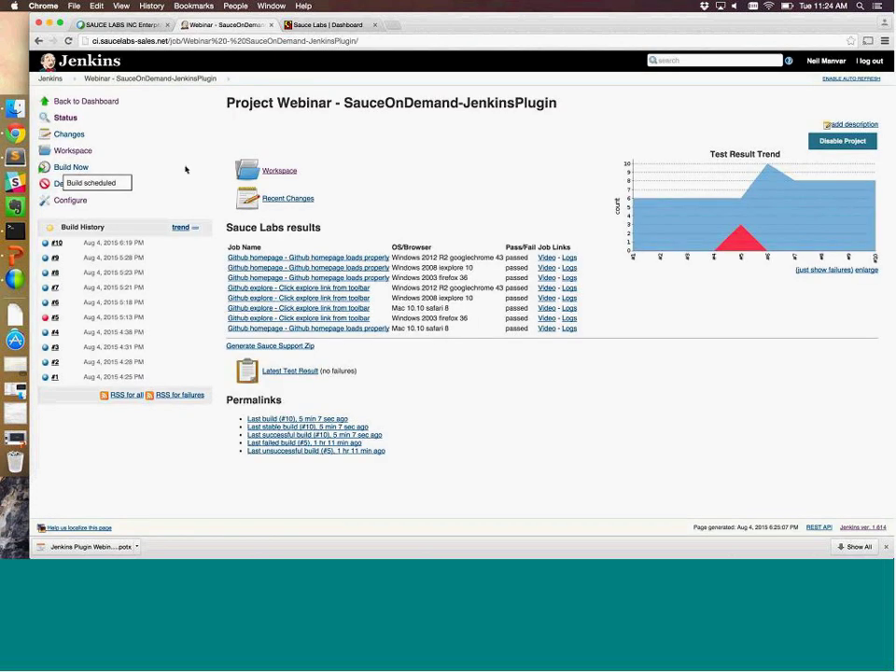
pyautogui.rightClick(186, 169)
pyautogui.click(200, 190)
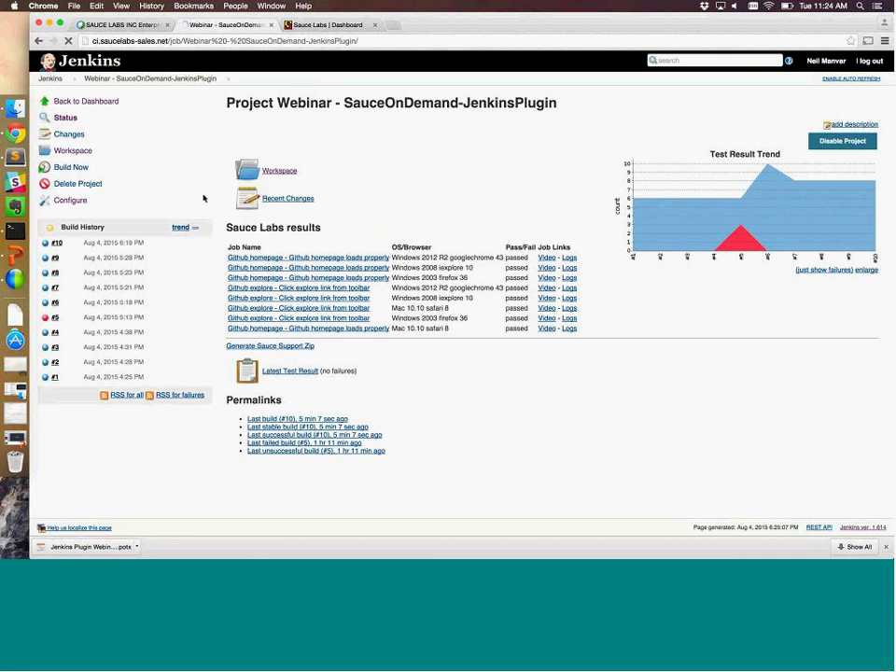
pyautogui.click(117, 250)
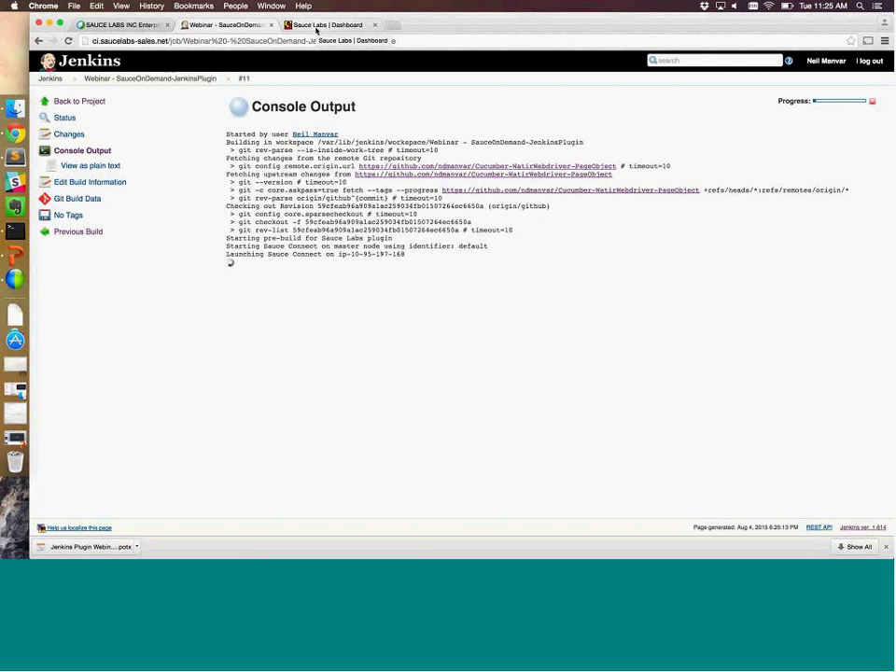
# Step: Review the generated makefile targets in the build's console output and check the Automated Tests list on the Sauce Labs dashboard
pyautogui.scroll(5, 686, 373)
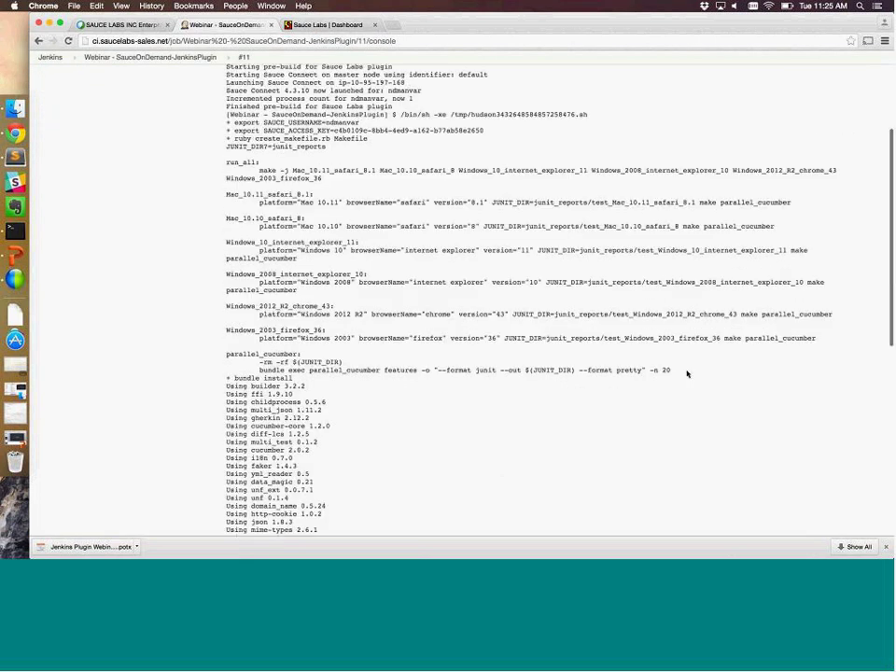
pyautogui.moveTo(687, 373); pyautogui.dragTo(237, 164)
pyautogui.doubleClick(237, 164)
pyautogui.scroll(-2, 276, 191)
pyautogui.scroll(-10, 277, 192)
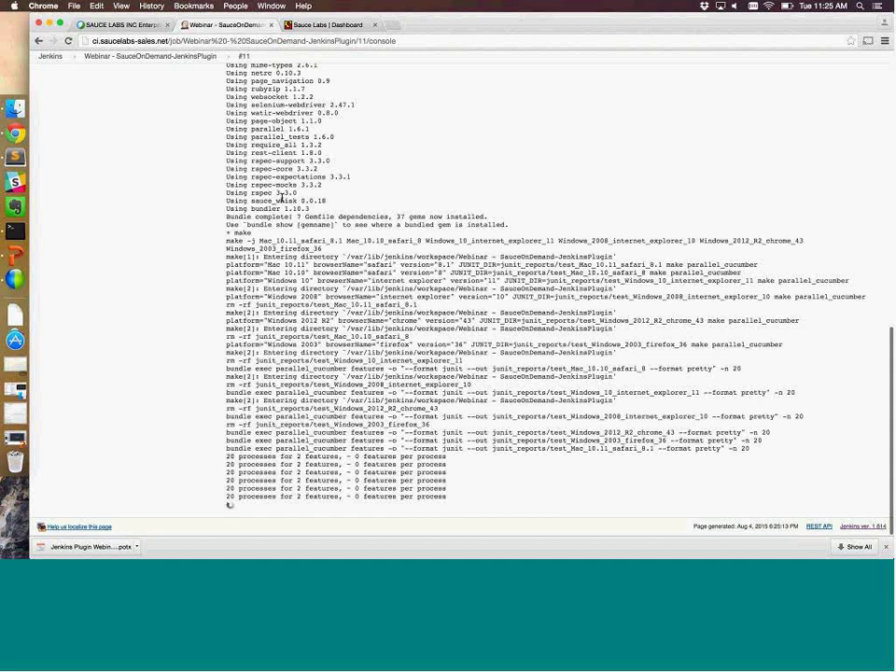
pyautogui.hotkey('ctrl', 'Tab')
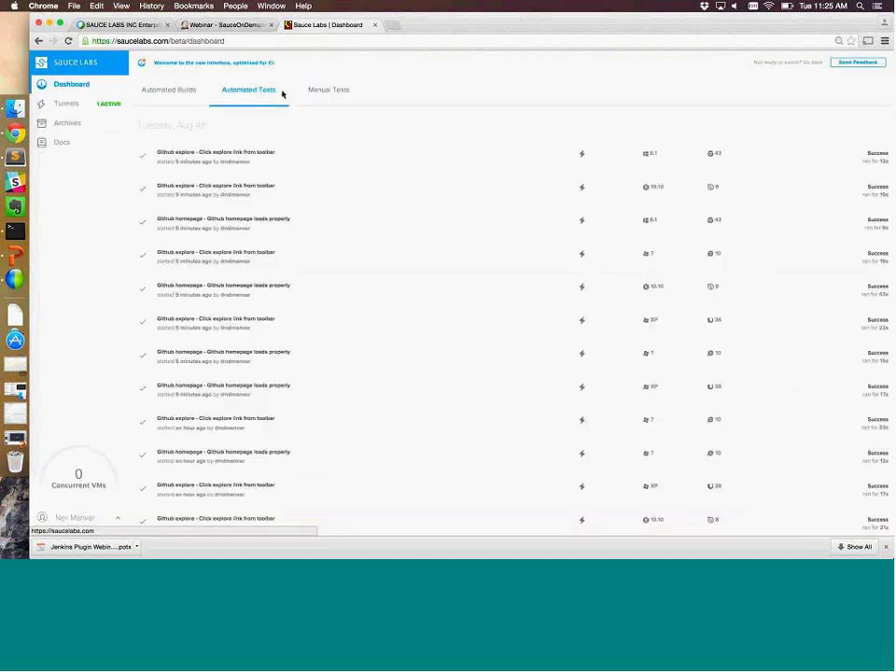
pyautogui.click(220, 29)
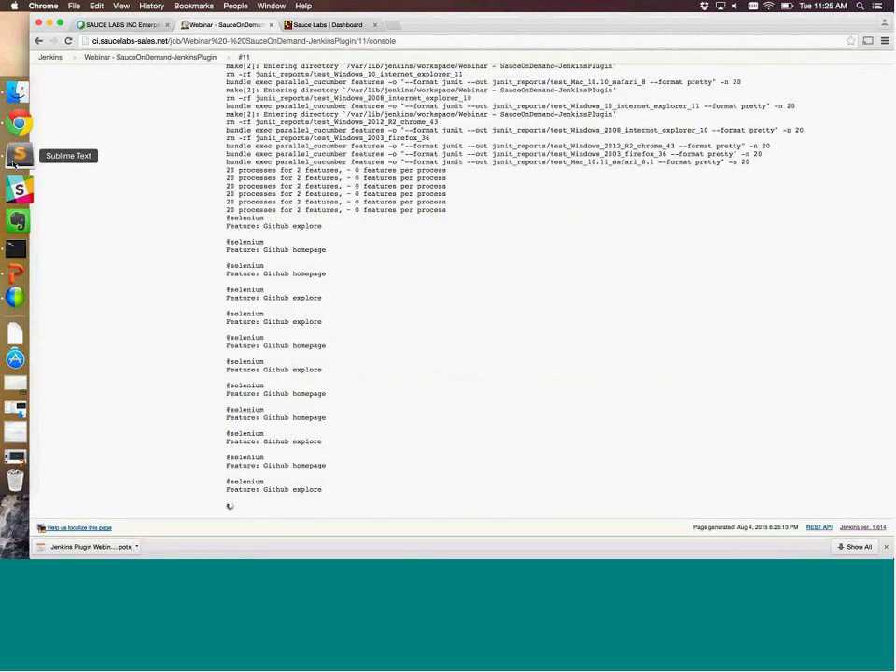
# Step: Switch to Sublime Text, open create_makefile.rb and highlight the SAUCE_ONDEMAND_BROWSERS environment variable
pyautogui.click(19, 155)
pyautogui.scroll(6, 466, 280)
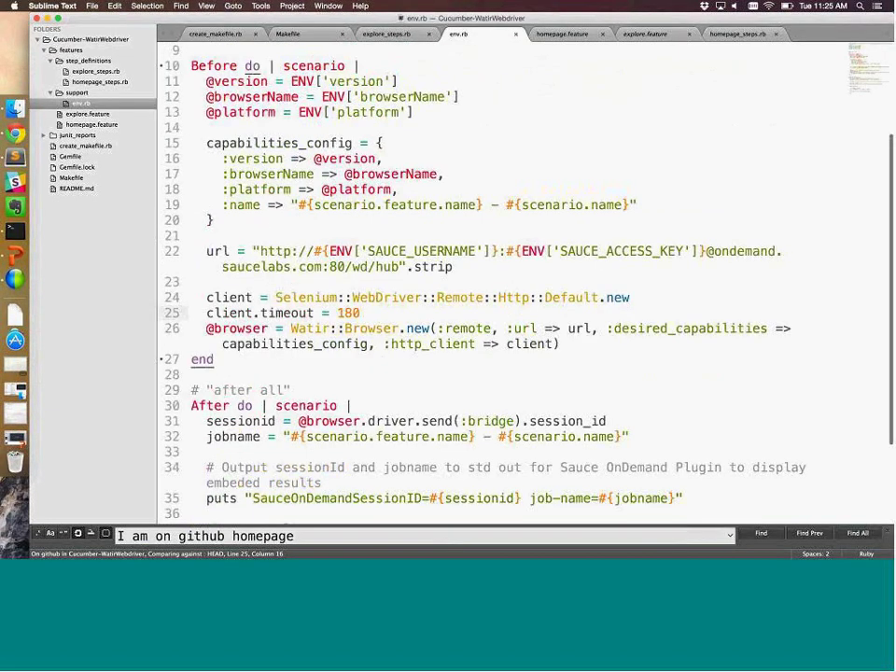
pyautogui.click(86, 147)
pyautogui.scroll(-1, 264, 136)
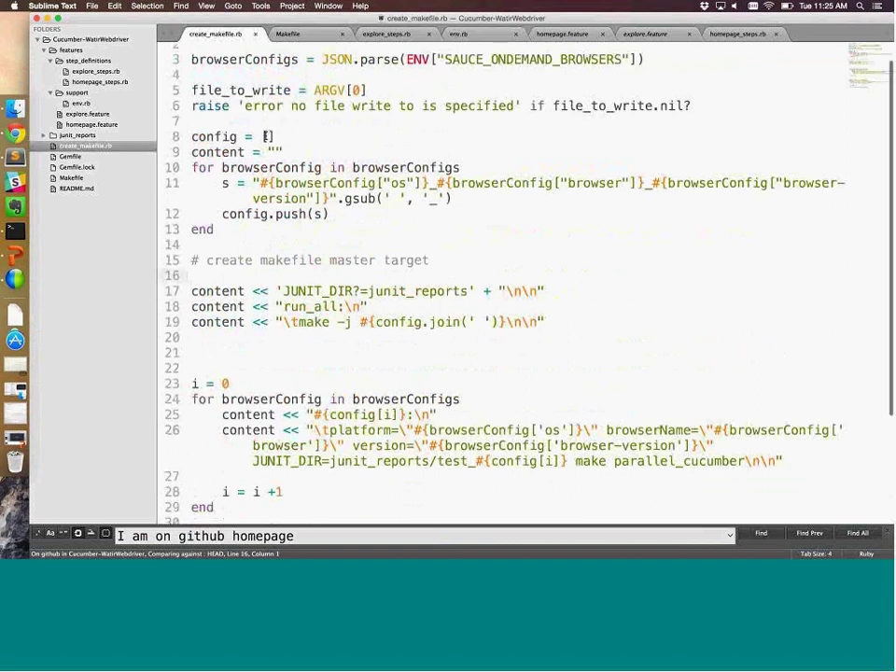
pyautogui.scroll(1, 396, 94)
pyautogui.doubleClick(475, 82)
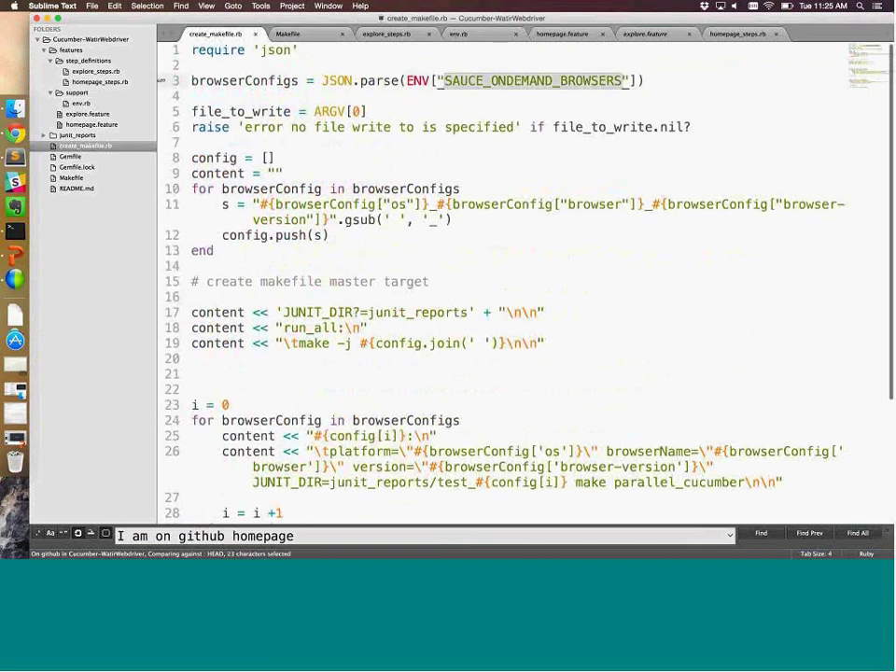
# Step: Examine how create_makefile.rb builds and writes the makefile targets, and highlight SAUCE_ONDEMAND_BROWSERS again
pyautogui.scroll(-2, 475, 96)
pyautogui.scroll(-3, 474, 97)
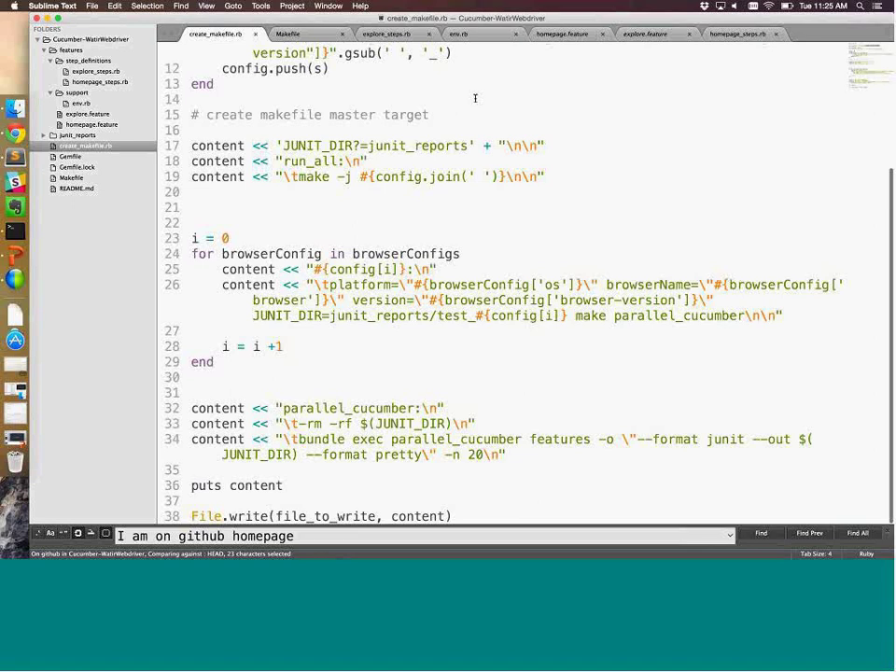
pyautogui.scroll(5, 475, 98)
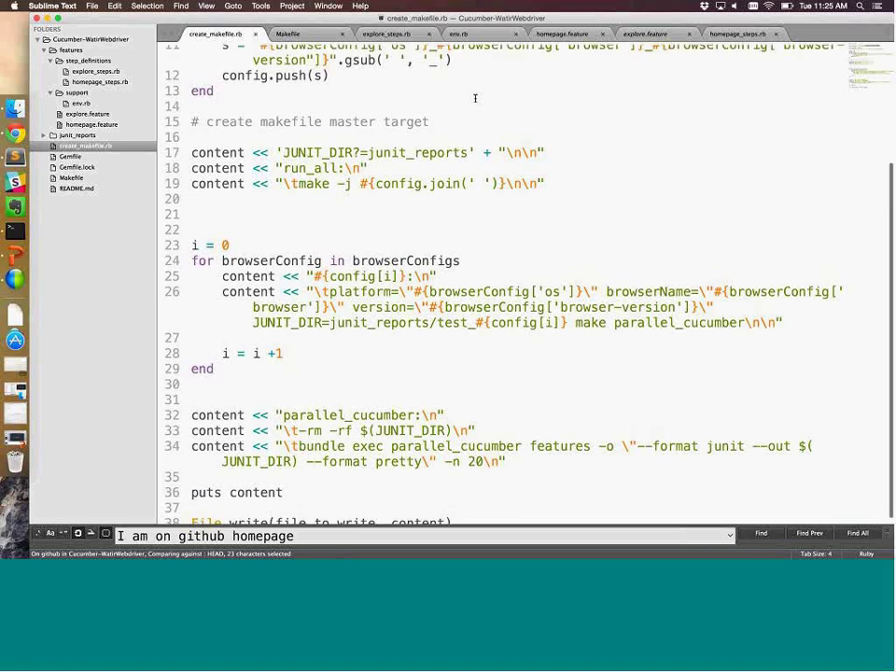
pyautogui.click(475, 97)
pyautogui.doubleClick(457, 83)
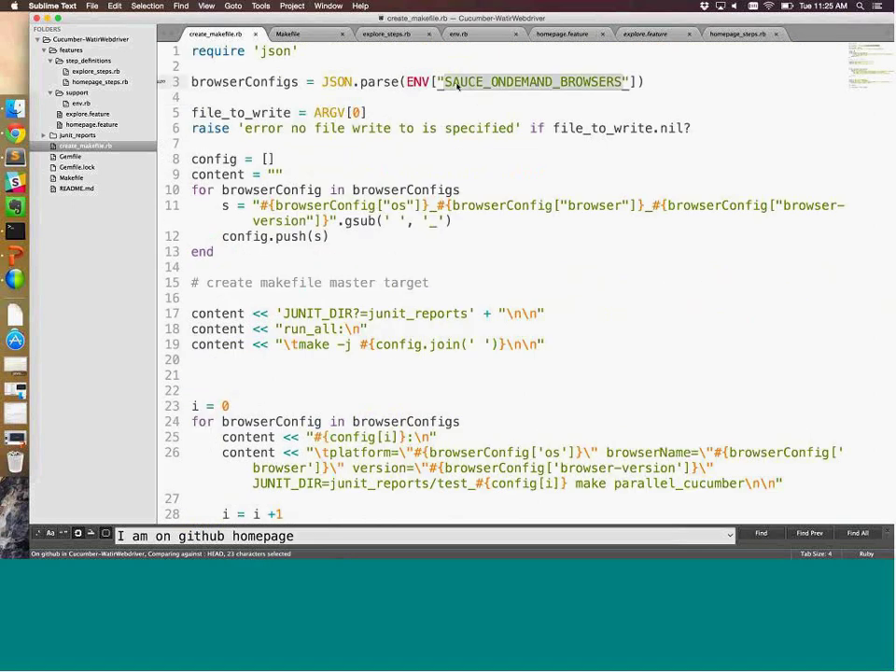
pyautogui.click(455, 82)
pyautogui.doubleClick(456, 82)
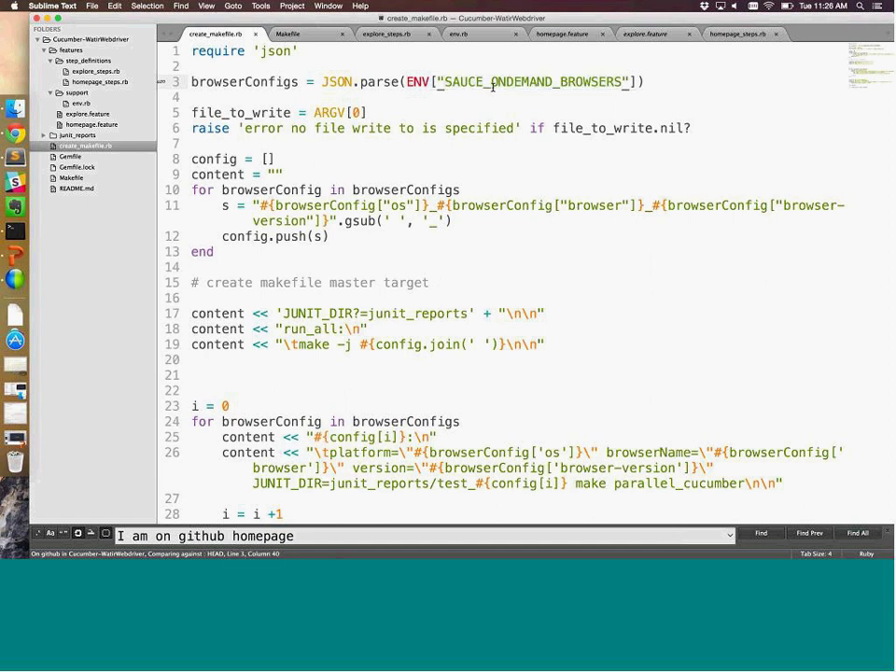
# Step: Switch to Chrome, check the build's automated tests on the Sauce Labs dashboard, and return to the Jenkins console output
pyautogui.press('super+Tab')
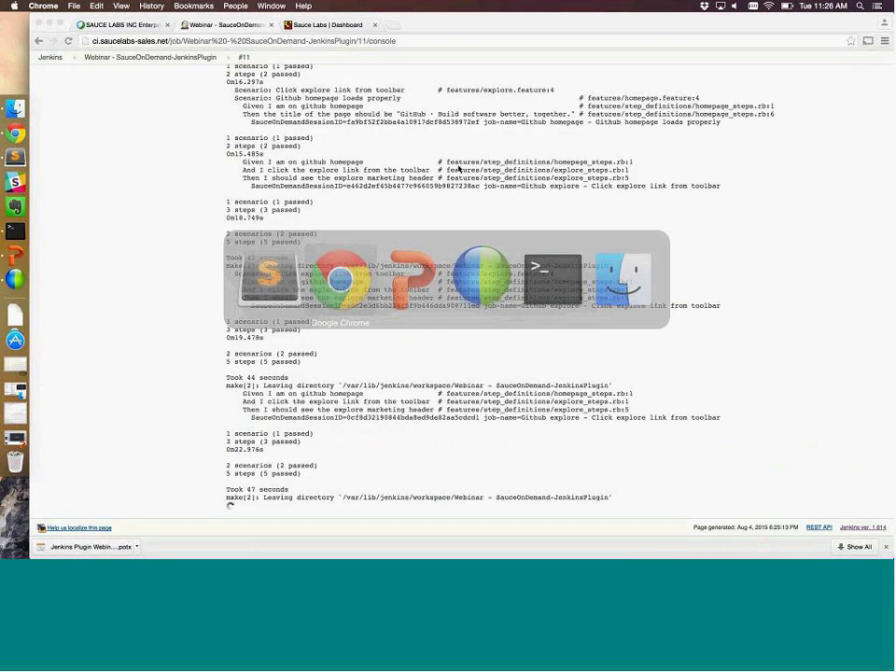
pyautogui.hotkey('ctrl', 'Tab')
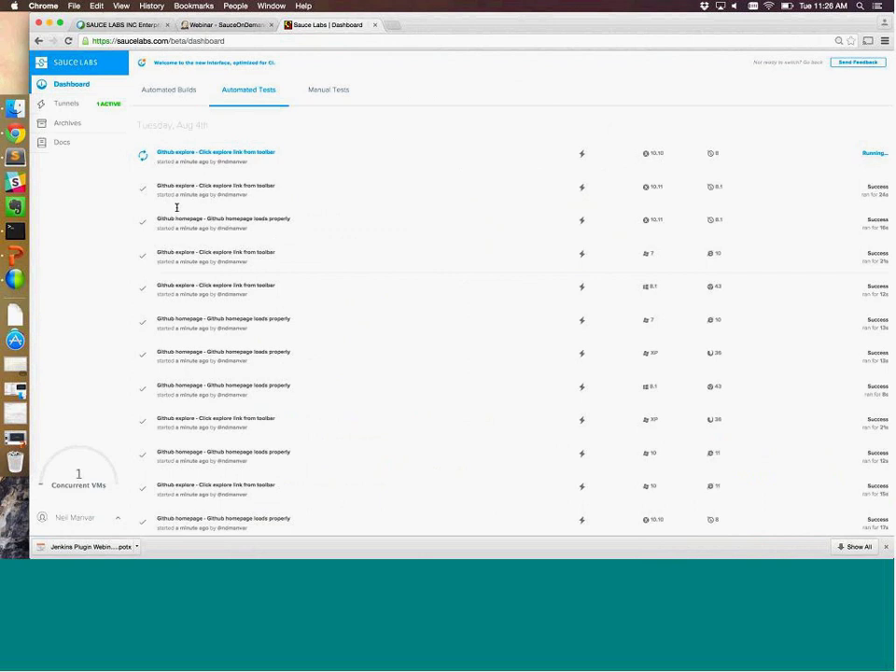
pyautogui.hotkey('ctrl', 'shift', 'Tab')
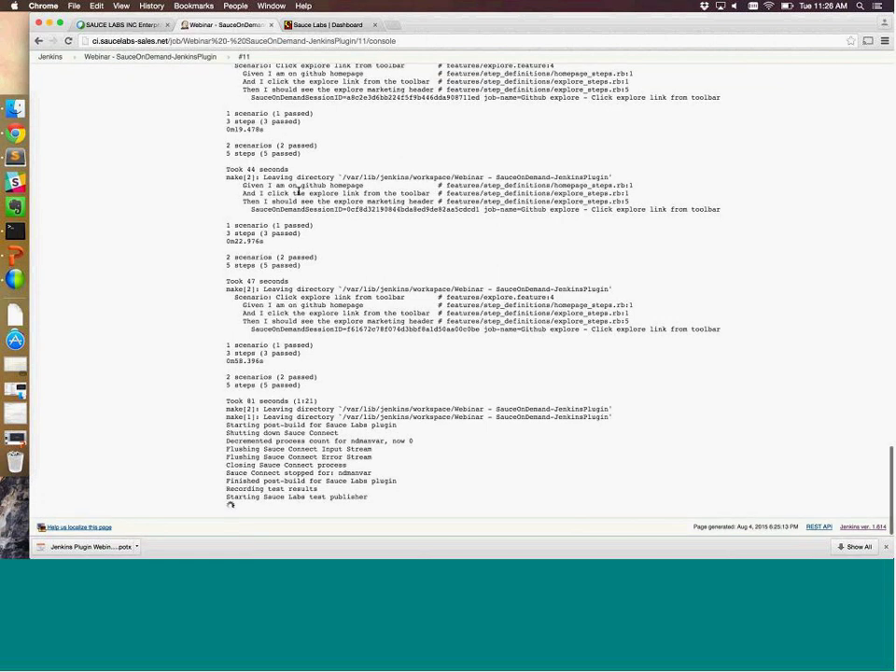
# Step: Examine the SauceOnDemandSessionID and job-name lines in the console output, and open the project page with its Sauce Labs results
pyautogui.scroll(8, 299, 191)
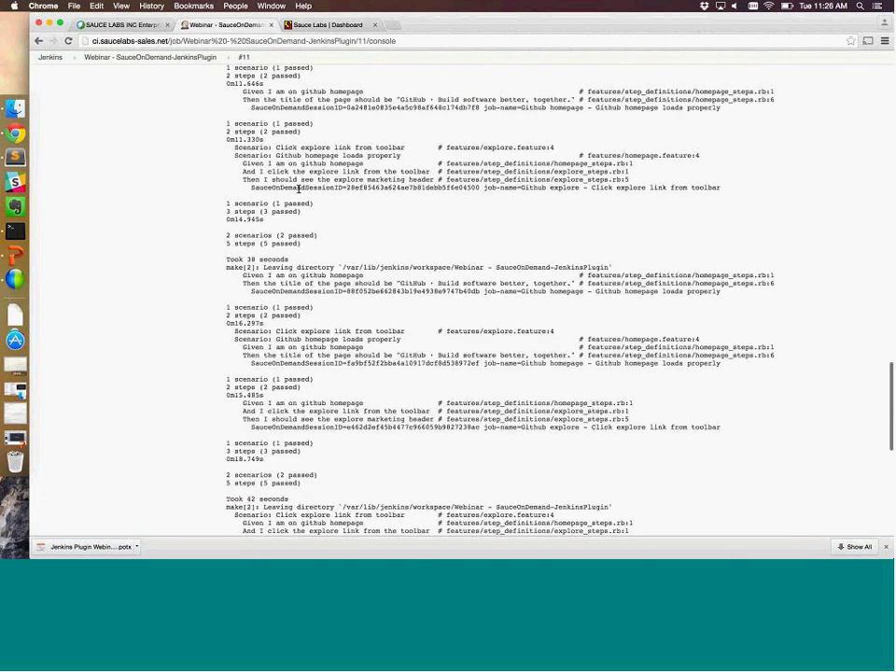
pyautogui.scroll(3, 294, 173)
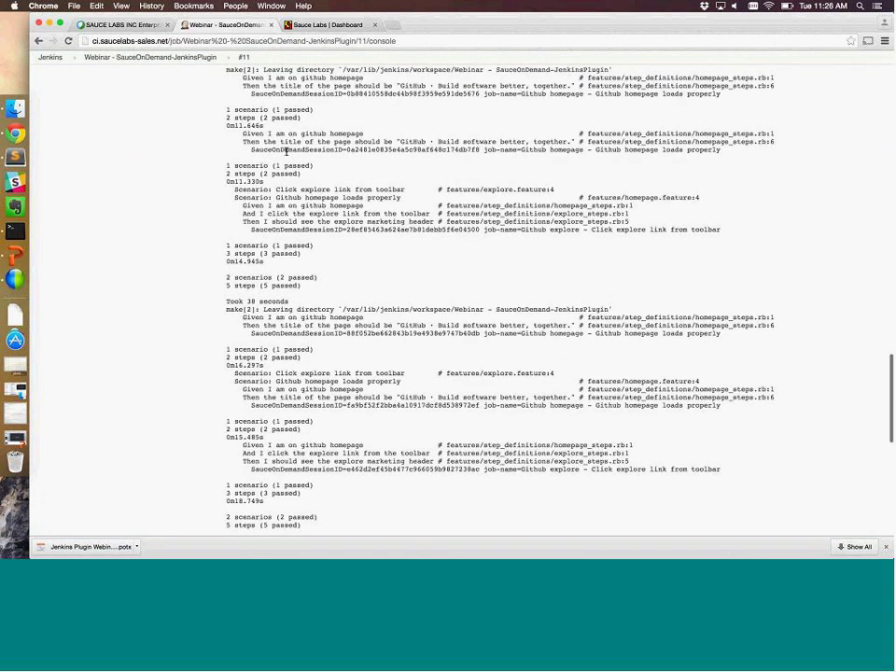
pyautogui.scroll(1, 287, 150)
pyautogui.moveTo(251, 154); pyautogui.dragTo(520, 154)
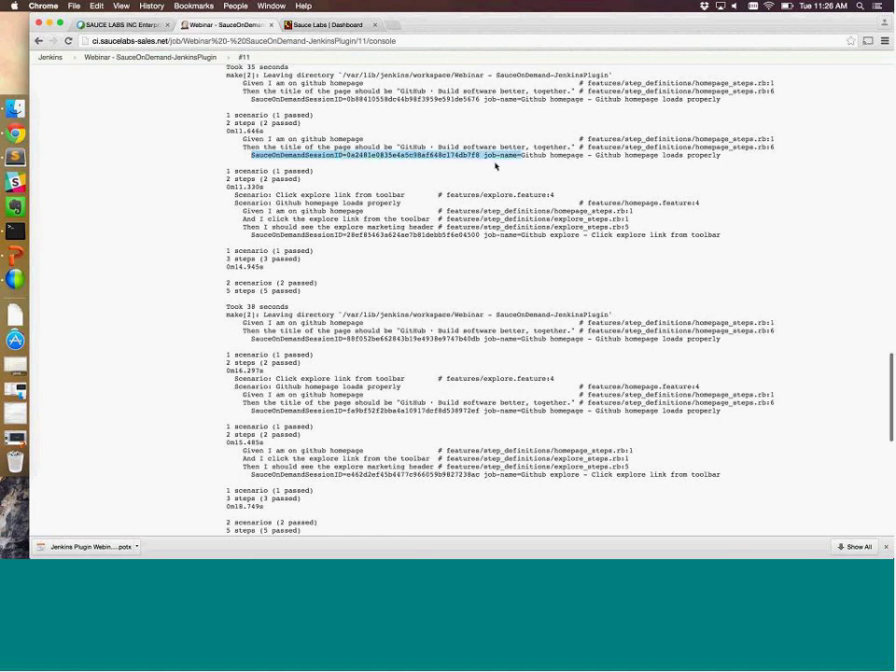
pyautogui.scroll(1, 520, 156)
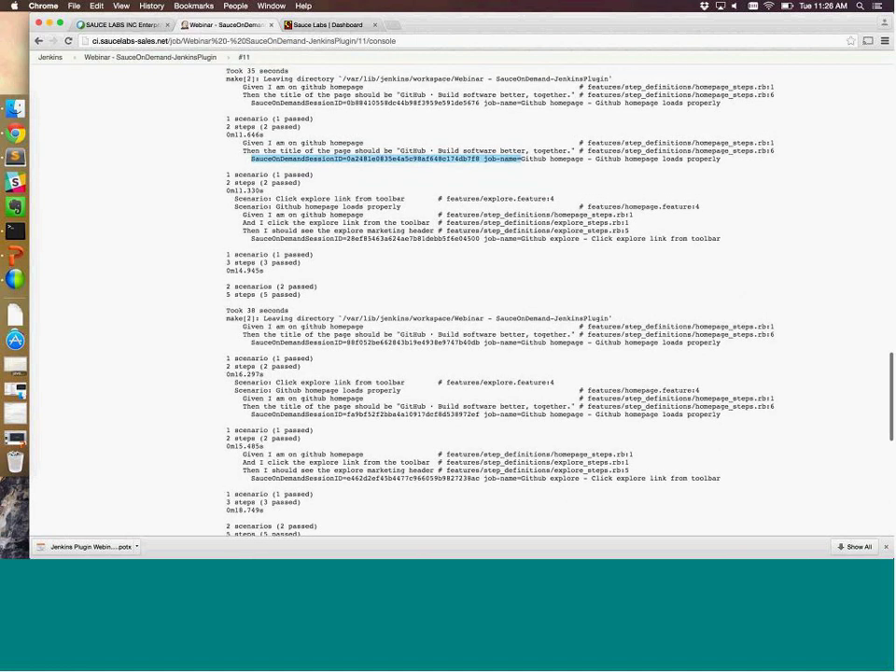
pyautogui.scroll(1, 571, 170)
pyautogui.scroll(3, 571, 170)
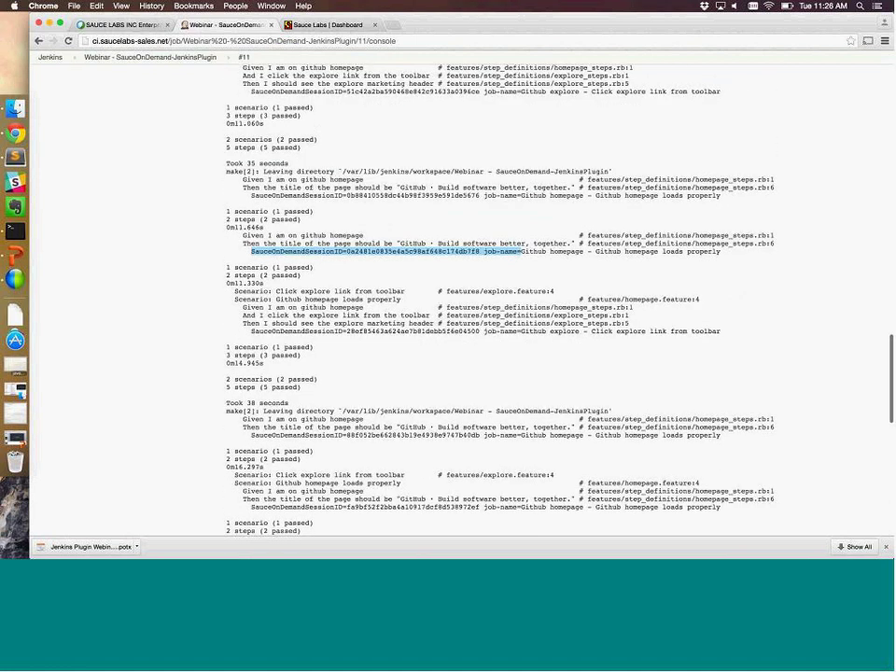
pyautogui.scroll(-1, 497, 178)
pyautogui.scroll(-20, 498, 178)
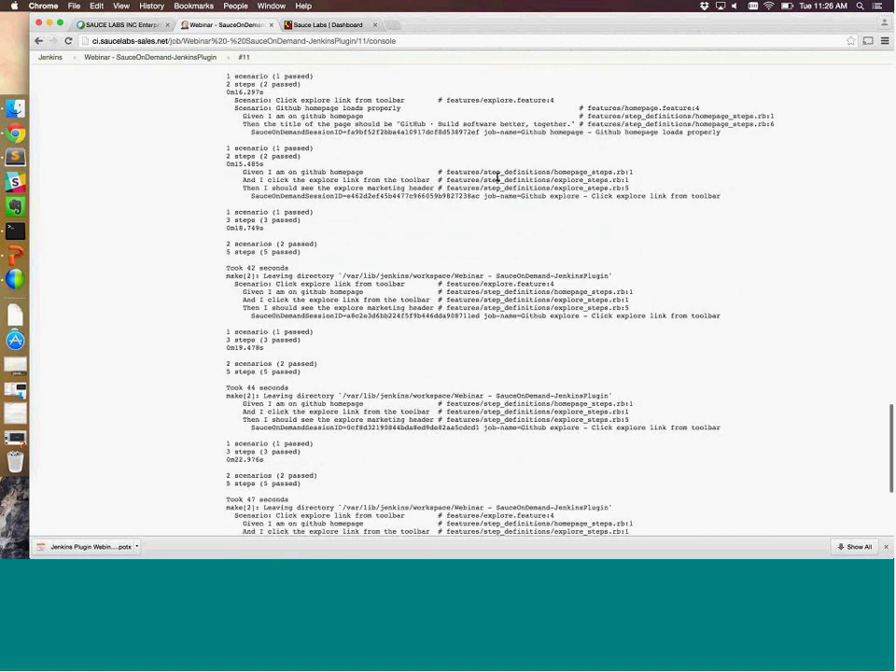
pyautogui.scroll(20, 497, 177)
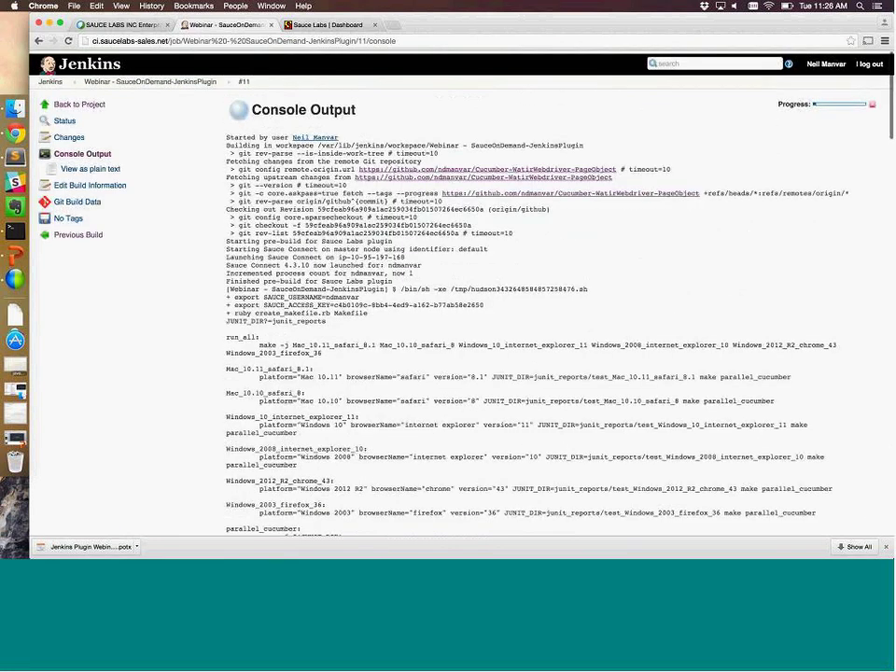
pyautogui.click(150, 82)
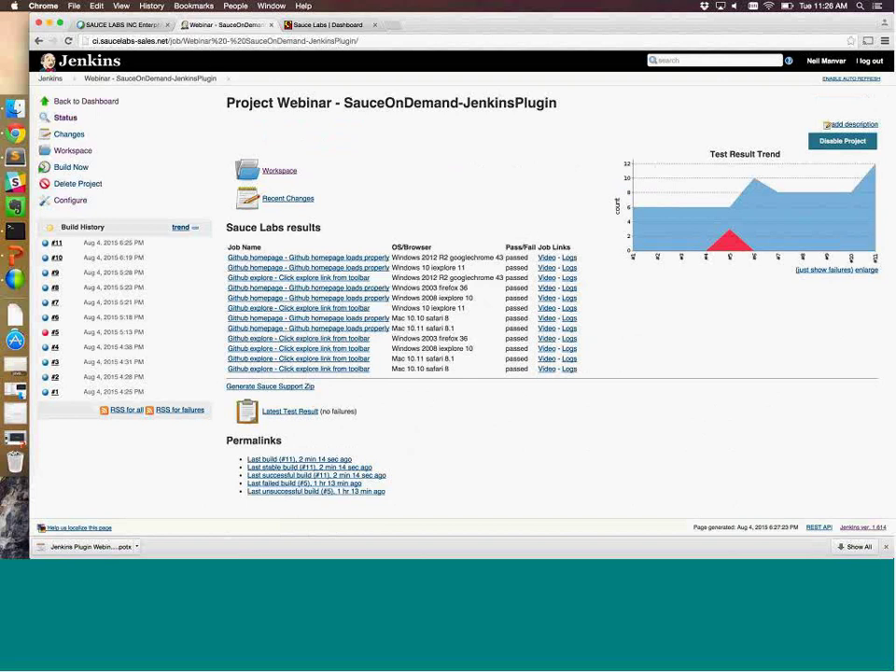